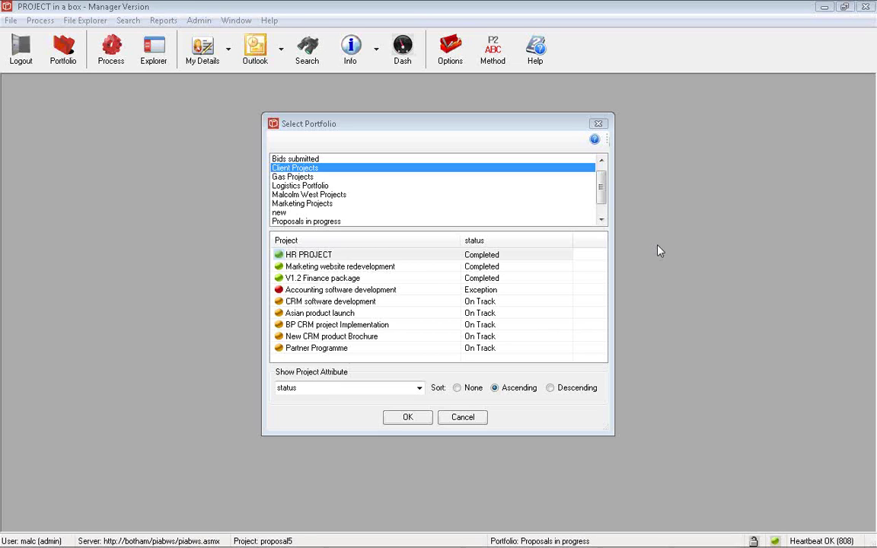
Open the CRM software development project from the Client Projects portfolio
left_click(320, 301)
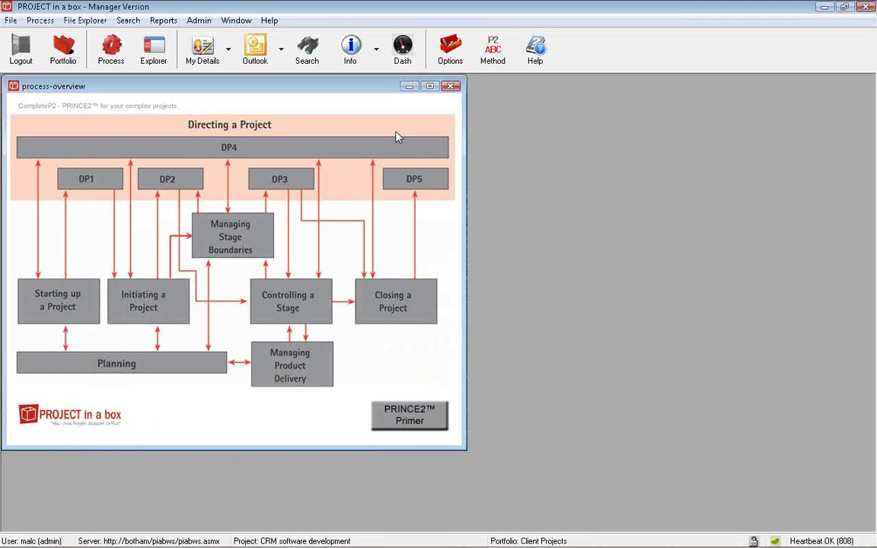
Close the Initiating a Project diagram and go to Starting up a Project on the overview
left_click(492, 159)
left_click(77, 300)
left_click(389, 89)
Show the DP1 activity documents in File Explorer, positioned beside the process overview
left_click(82, 169)
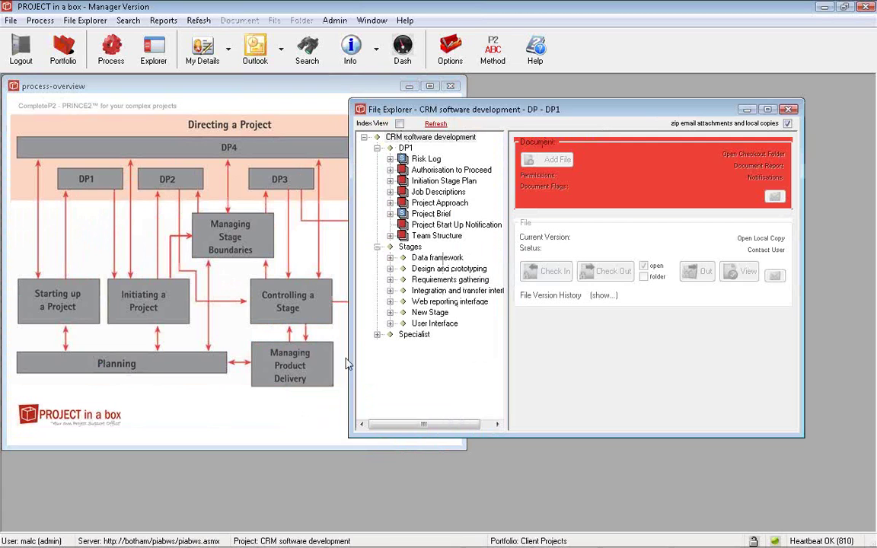
left_click_drag(359, 103, 494, 98)
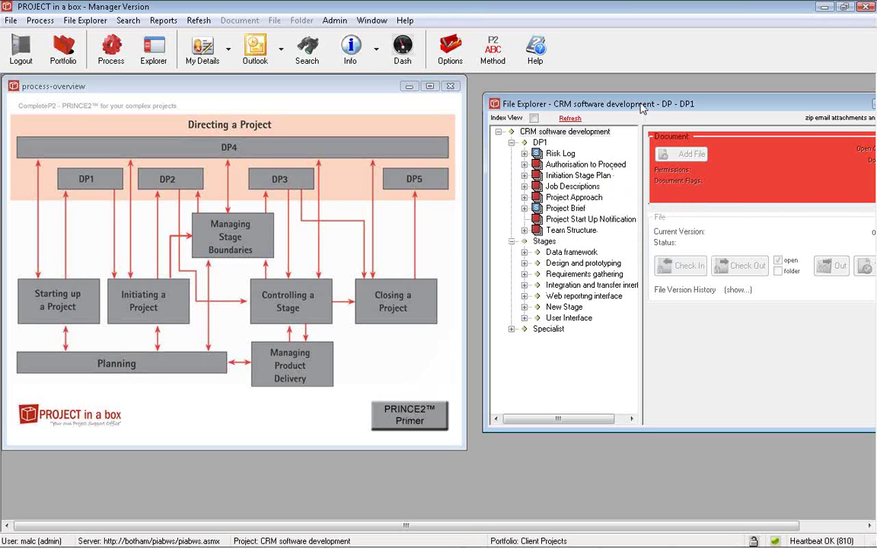
left_click_drag(641, 108, 566, 113)
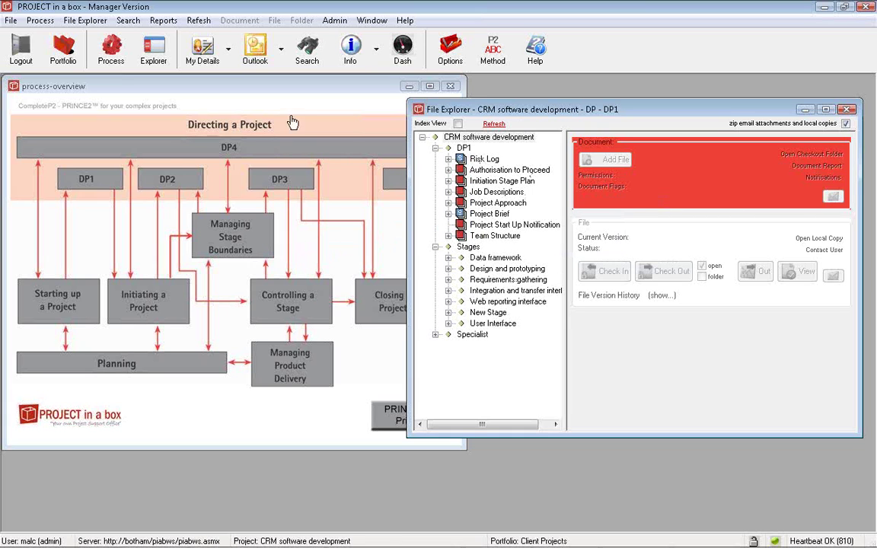
mouse_move(500, 244)
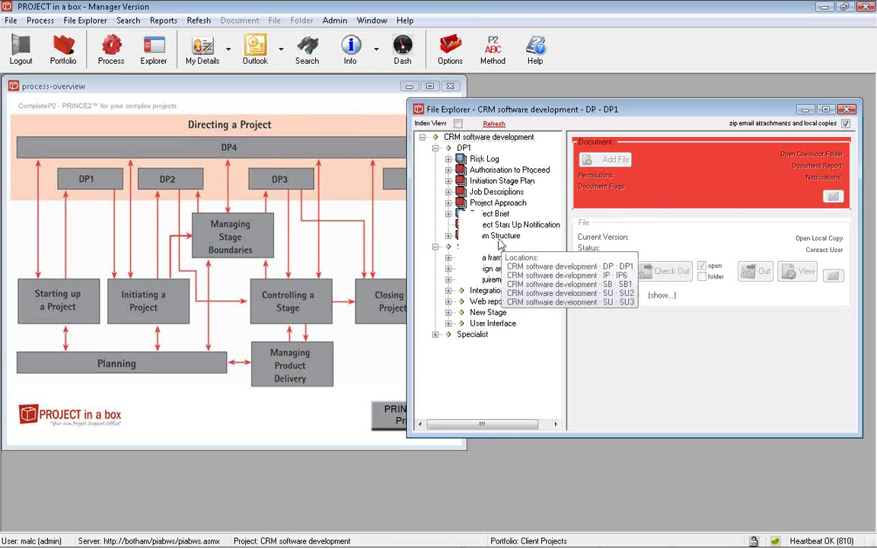
left_click(44, 22)
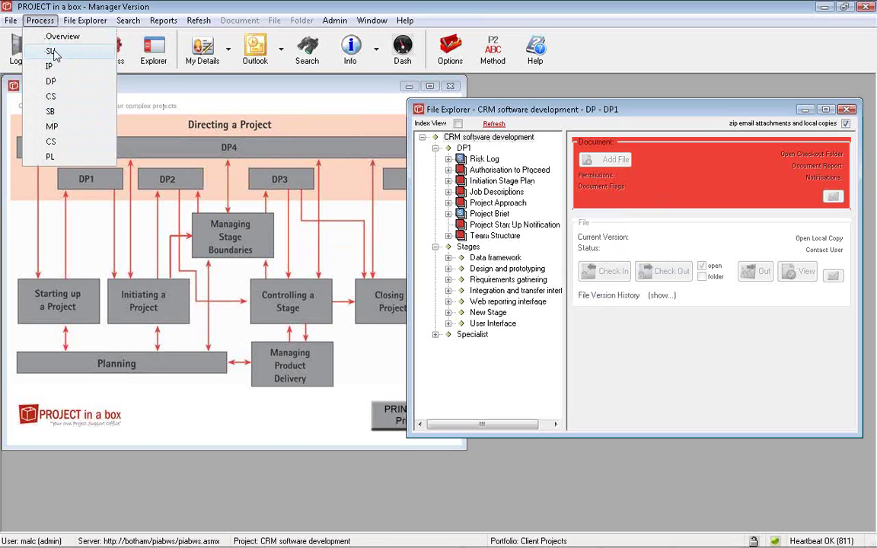
Review the Controlling a Stage (CS) process diagram, then close it
left_click(51, 96)
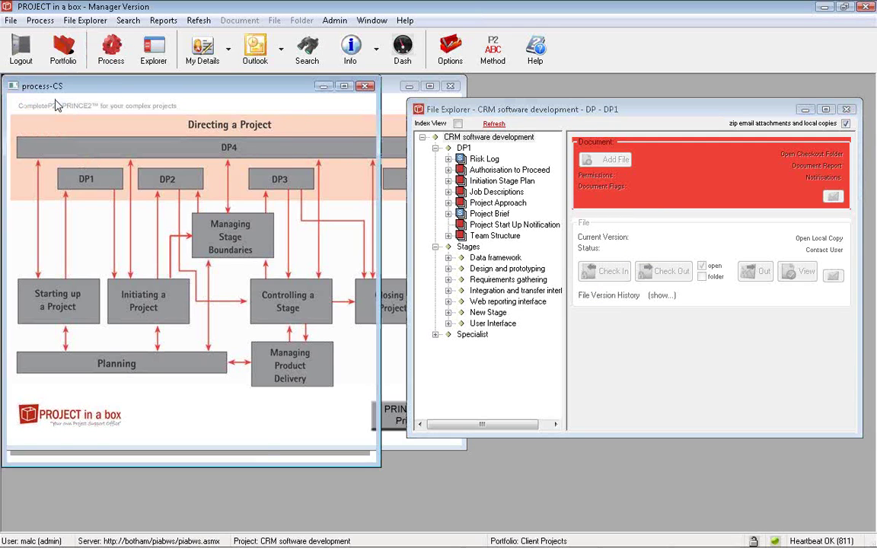
left_click(48, 22)
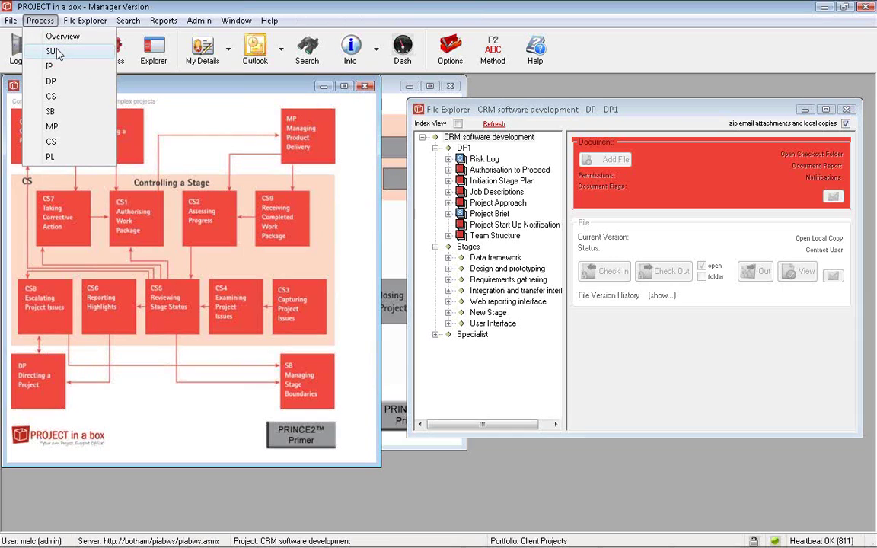
left_click(242, 90)
left_click(367, 86)
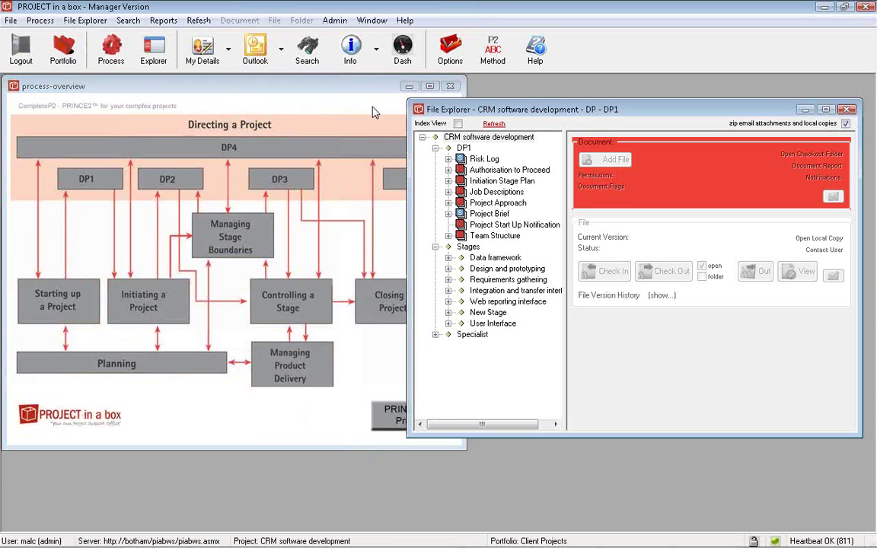
left_click(63, 53)
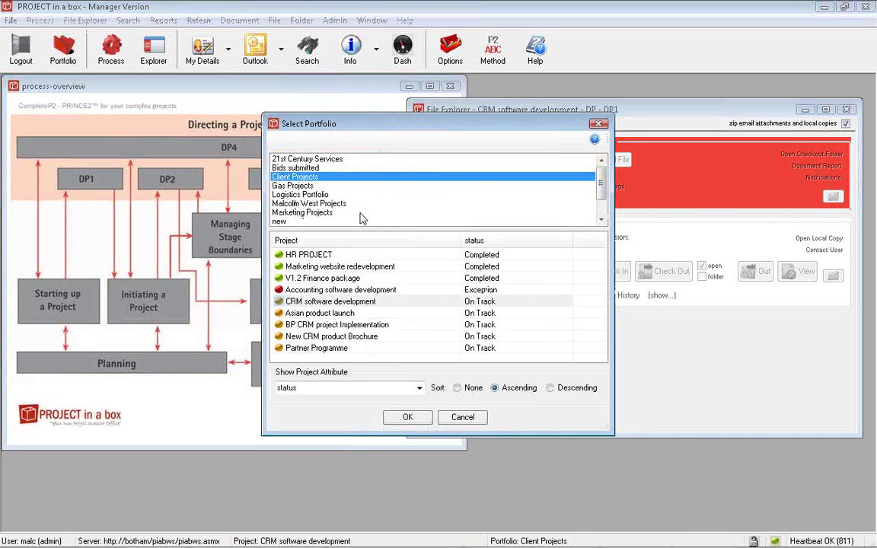
Select the Proposals in progress portfolio and open the proposal1 project
scroll(327, 198, "down", 1)
left_click(319, 203)
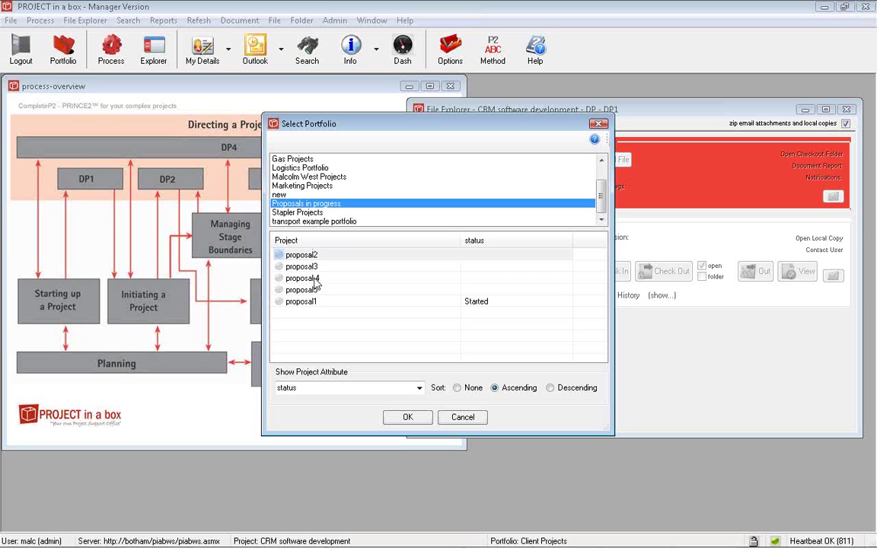
double_click(308, 302)
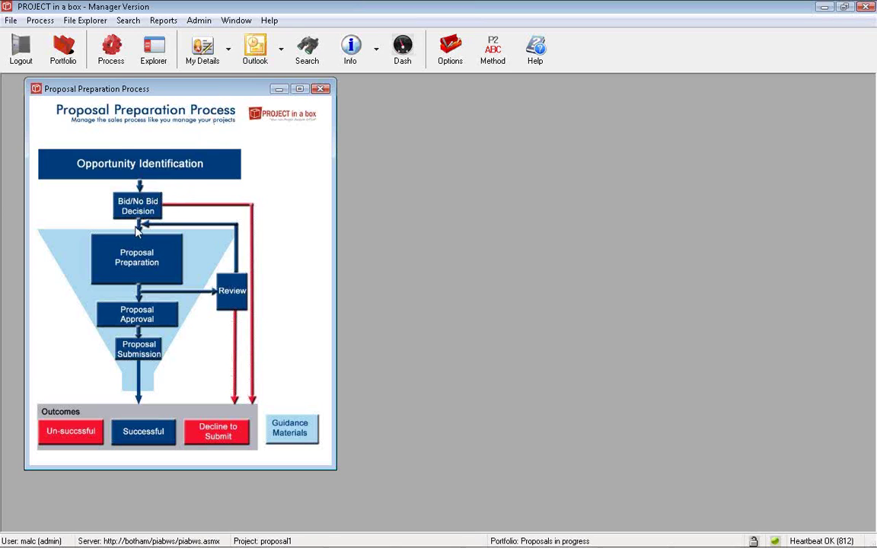
Expand proposal1's Proposal Preparation documents and switch File Explorer to the Review stage
left_click(124, 250)
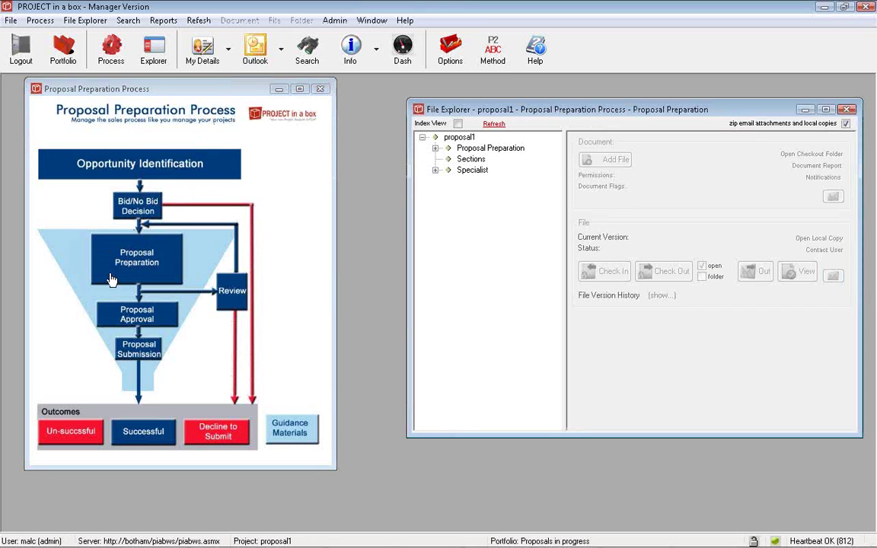
left_click(435, 148)
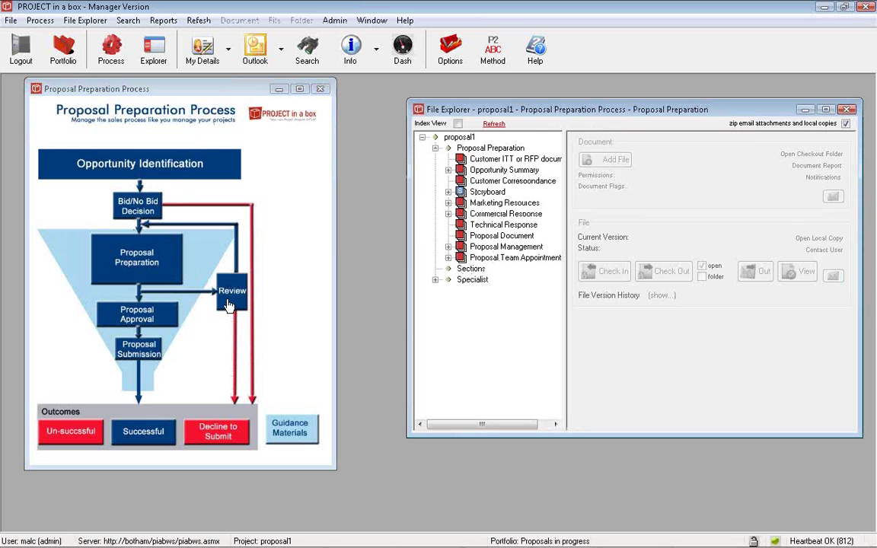
left_click(230, 293)
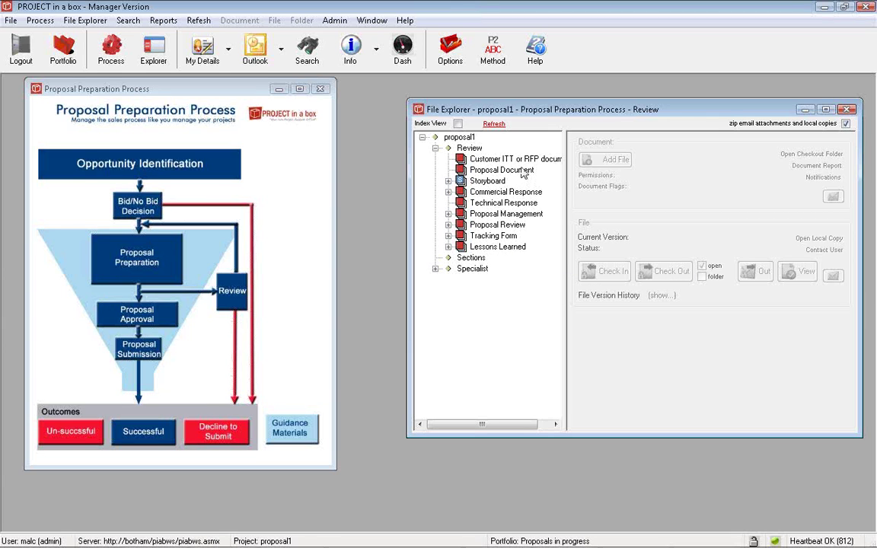
mouse_move(495, 223)
left_click(64, 54)
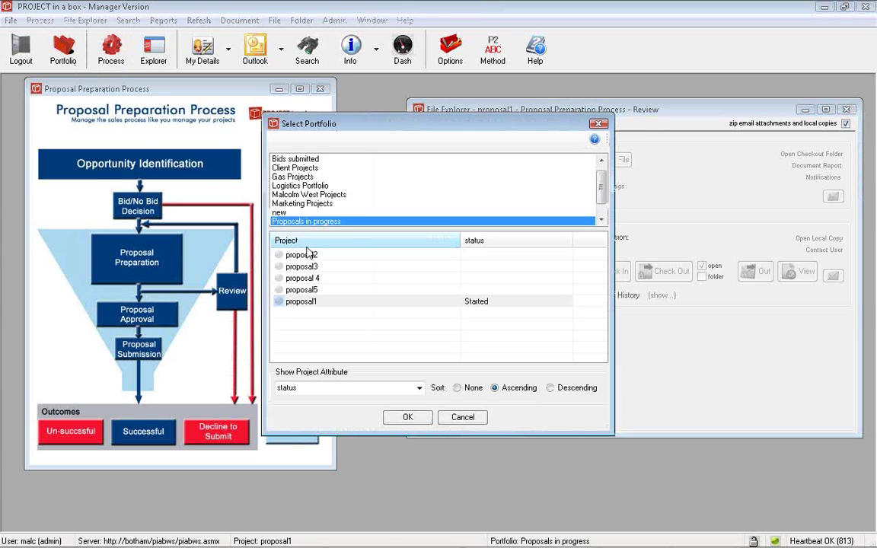
Choose the portfolio containing Thames 28C and open that project
left_click(311, 197)
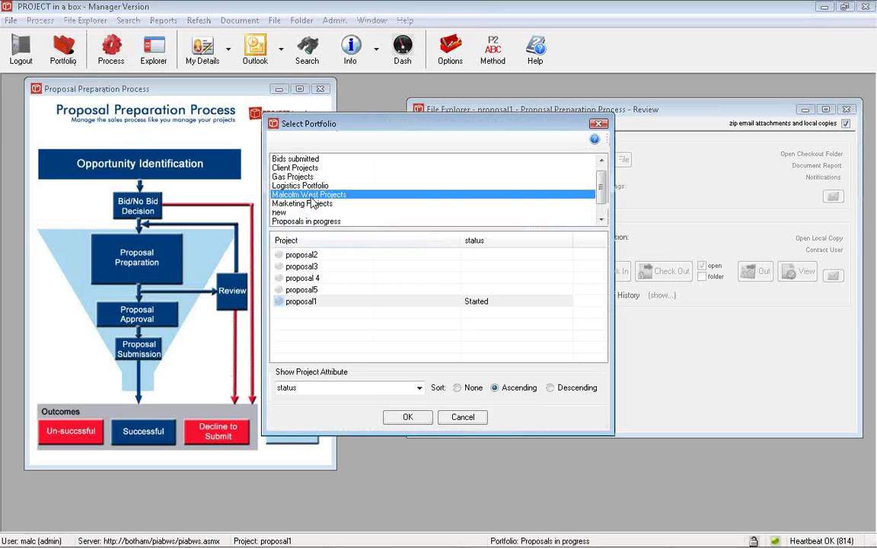
double_click(303, 313)
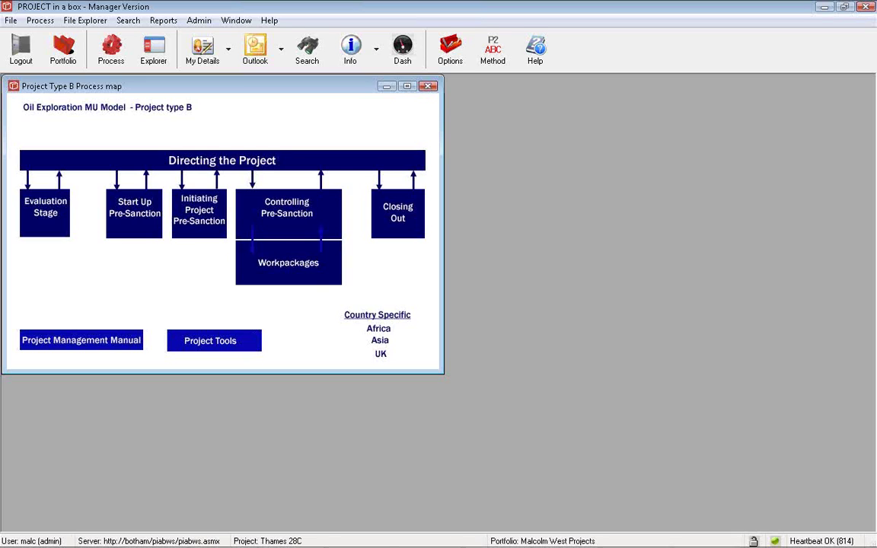
Expand Thames 28C's Start Up Pre-Sanction documents and view the Job Descriptions document's details
left_click(140, 225)
left_click(436, 149)
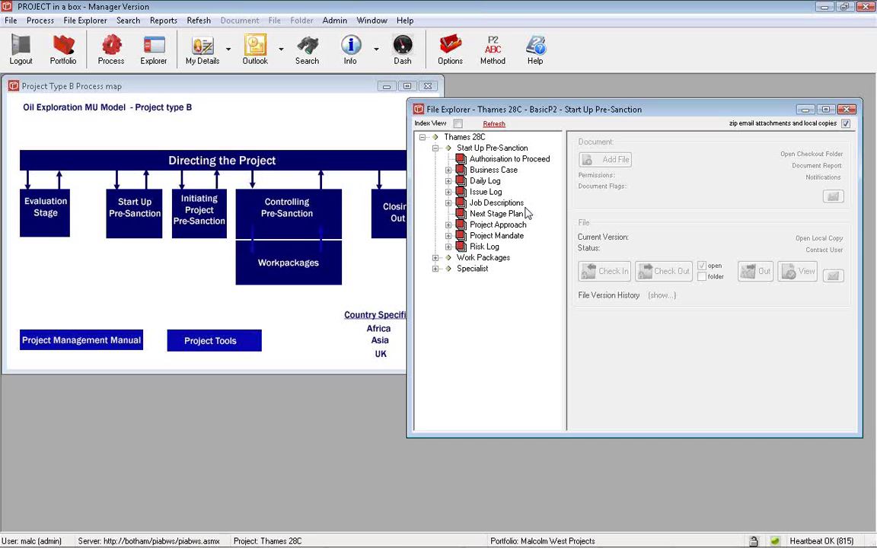
left_click(499, 203)
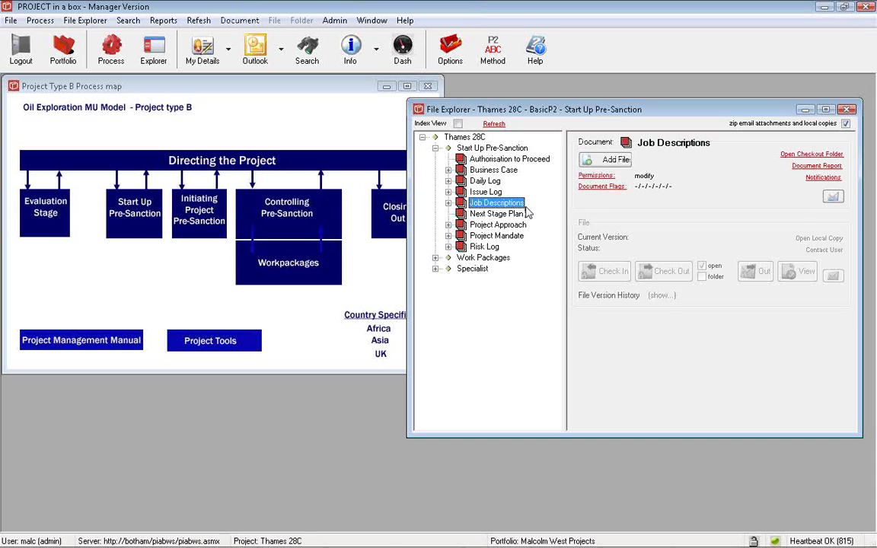
Bring up the Start Up Pre-Sanction folder's actions, then dismiss them without choosing one
left_click(647, 183)
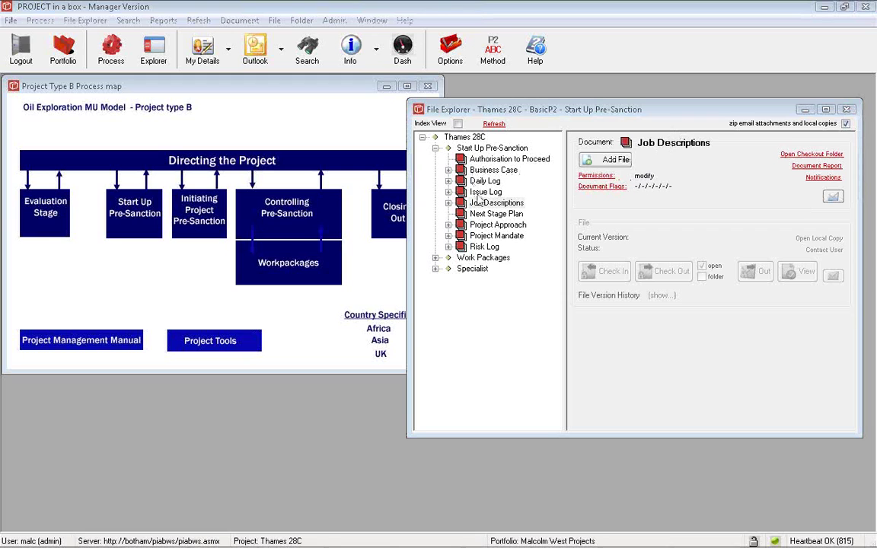
right_click(488, 149)
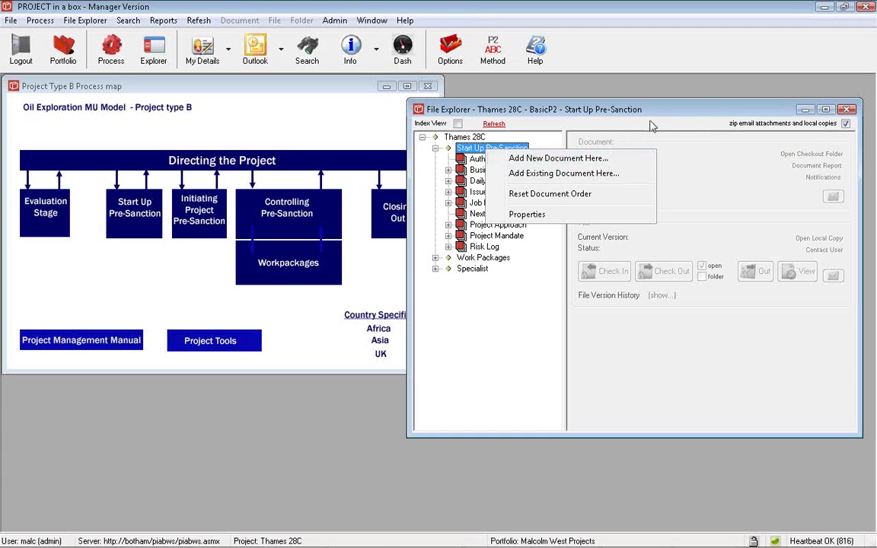
left_click(588, 115)
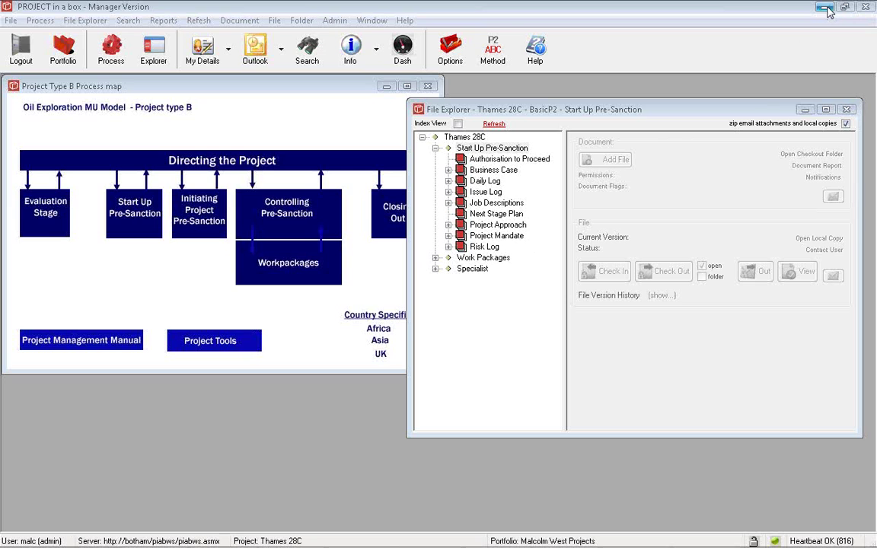
Minimise PROJECT in a box and bring Method Manager with the bp2-2008 template forward
left_click(827, 9)
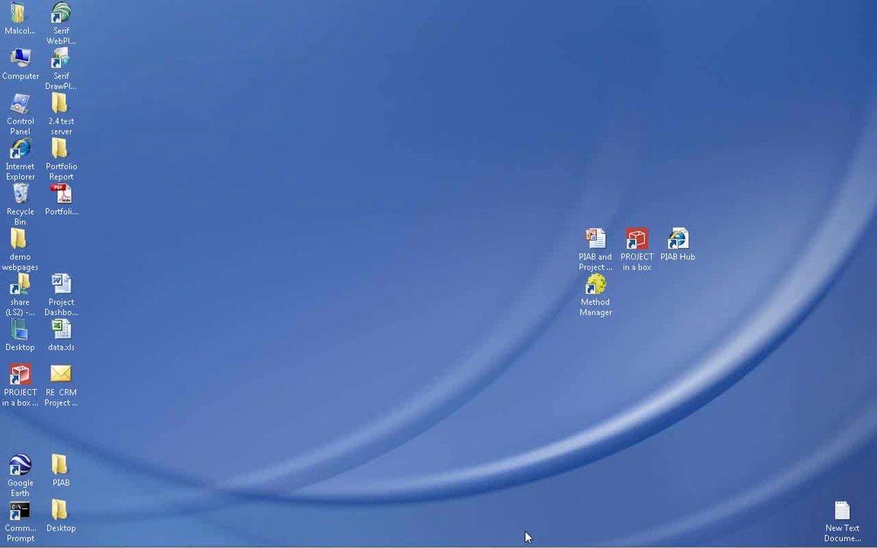
left_click(567, 539)
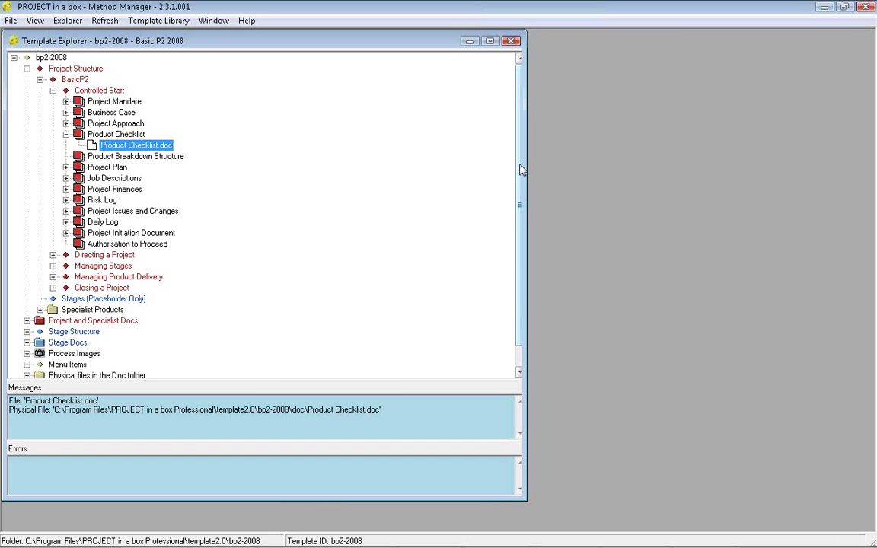
left_click(27, 69)
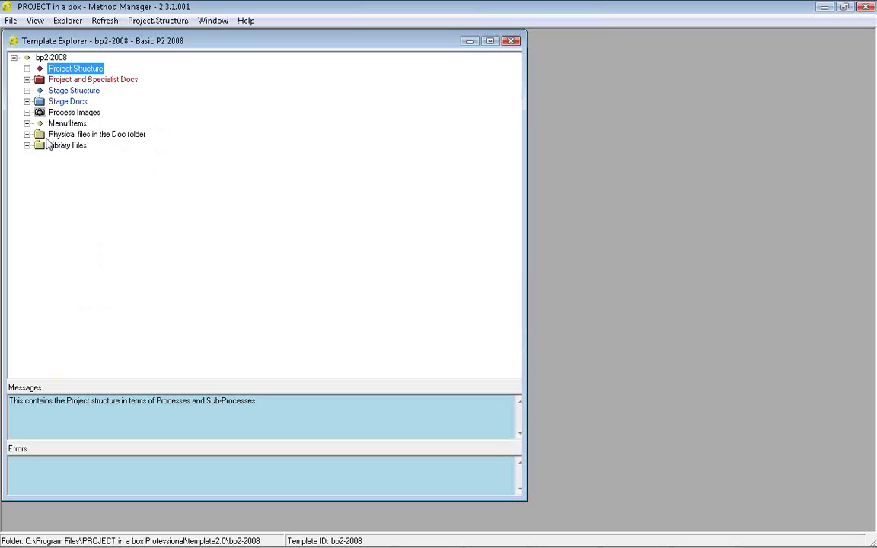
left_click(27, 70)
left_click(39, 79)
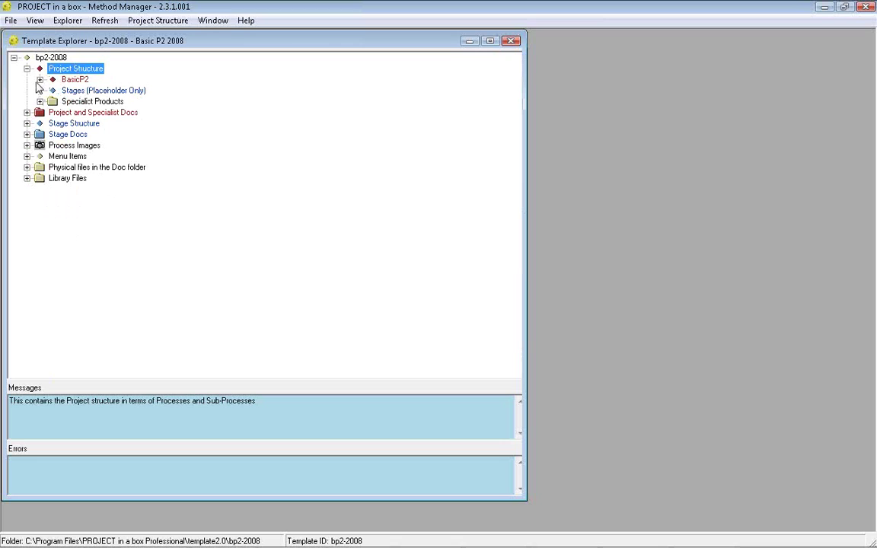
left_click(39, 80)
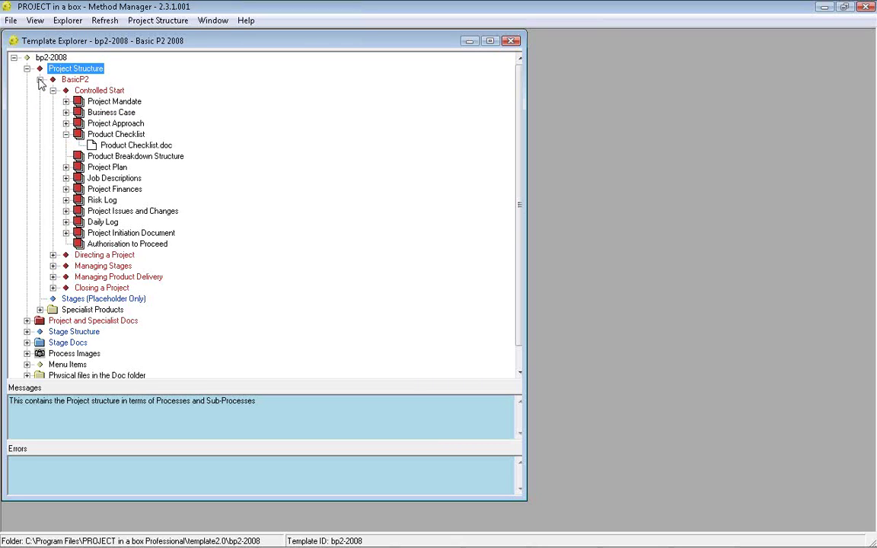
left_click(52, 91)
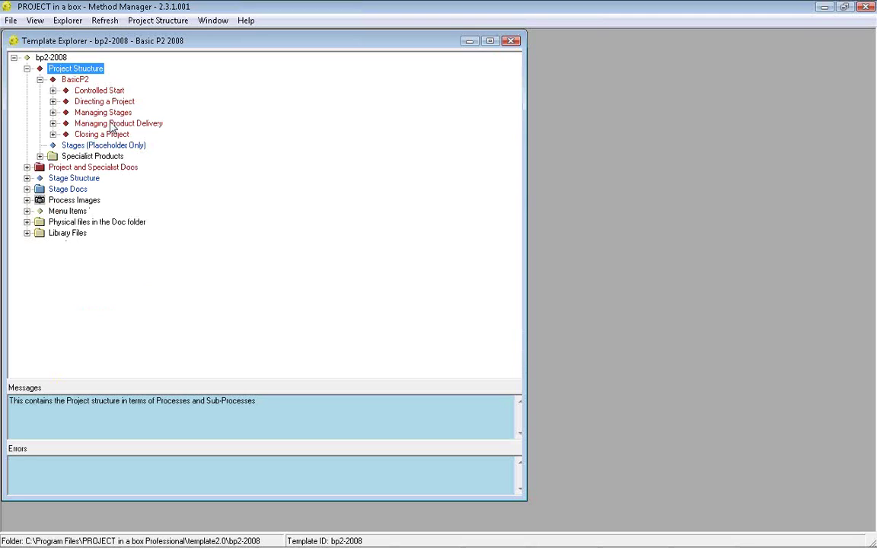
left_click(53, 91)
left_click(65, 134)
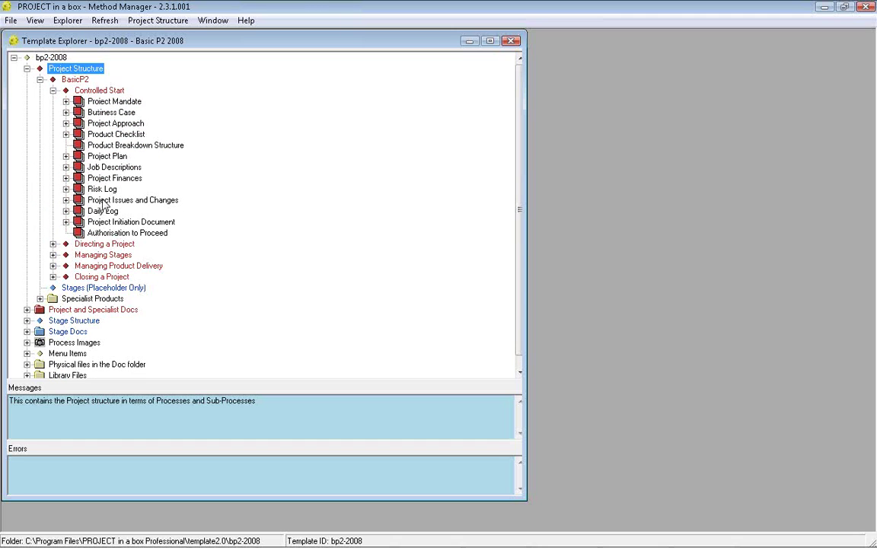
left_click(52, 244)
left_click(53, 212)
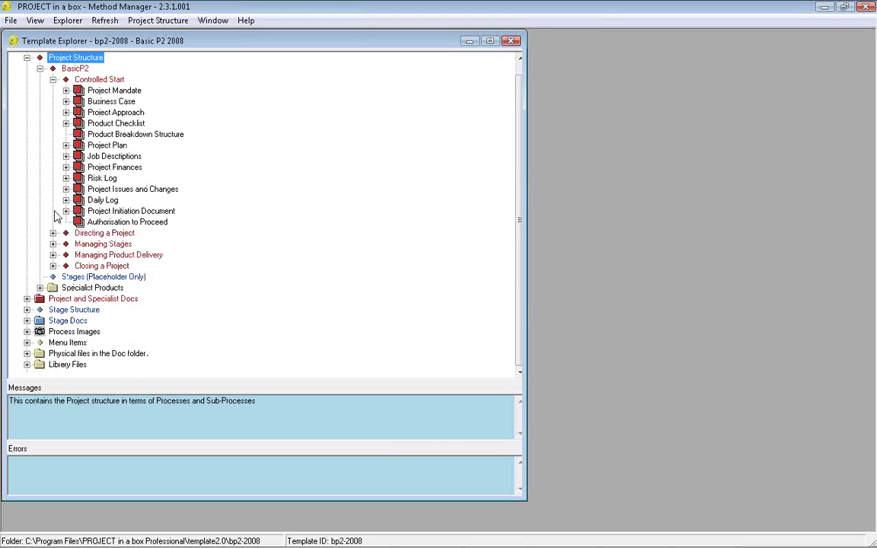
left_click(73, 69)
right_click(73, 68)
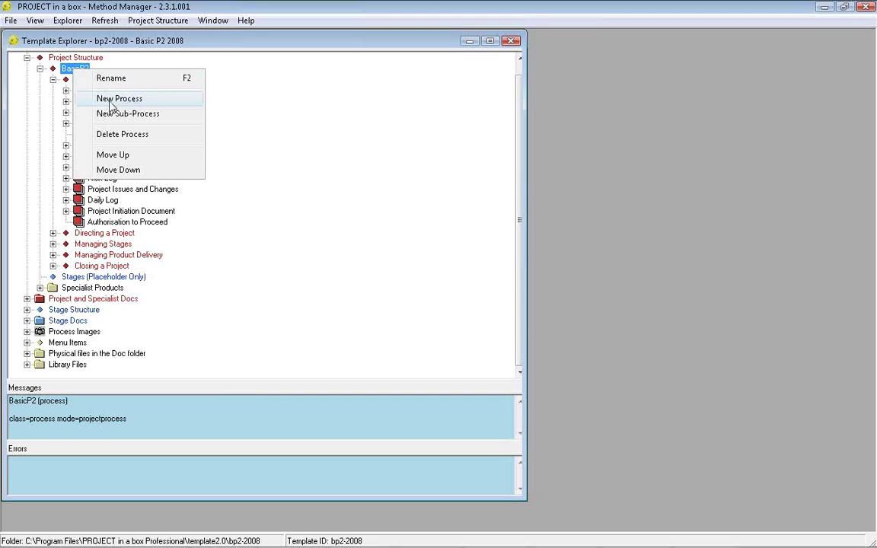
Add New Doc 1 to Controlled Start from its context menu, then expand Product Checklist
left_click(221, 129)
left_click(98, 79)
right_click(92, 82)
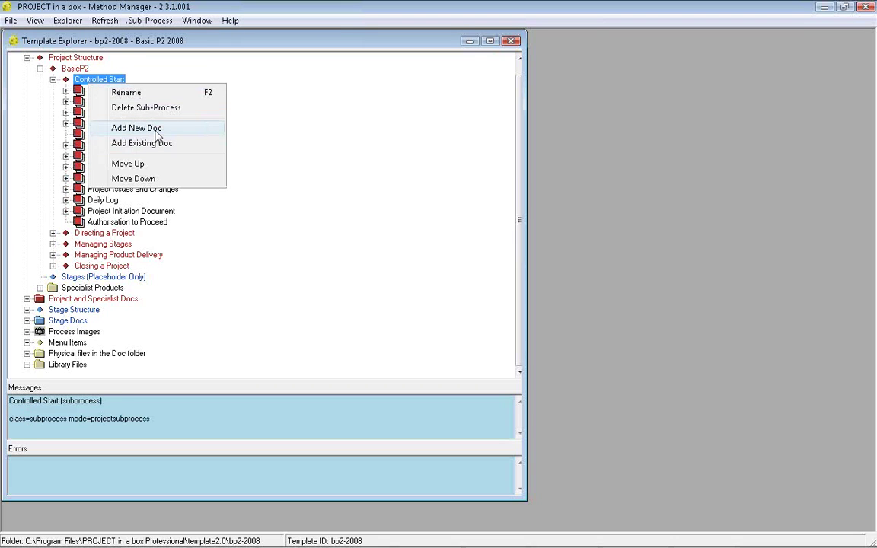
left_click(156, 134)
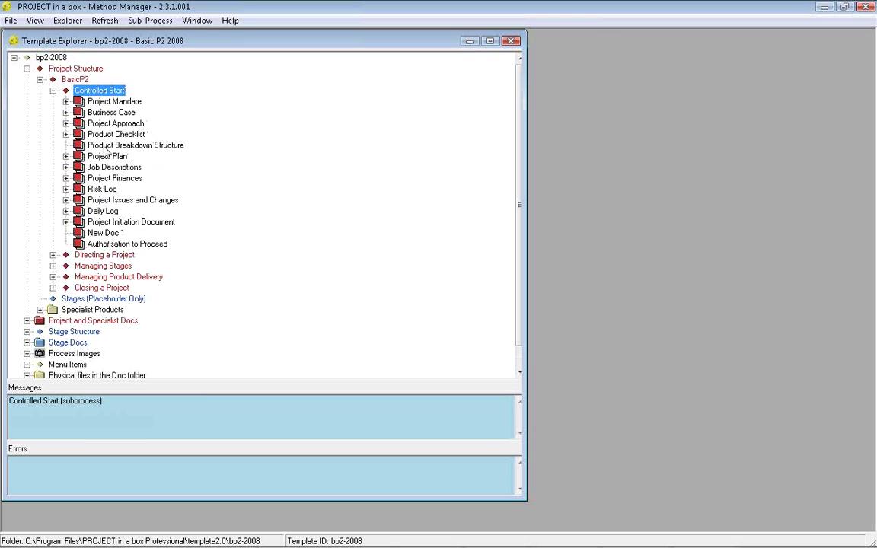
left_click(65, 134)
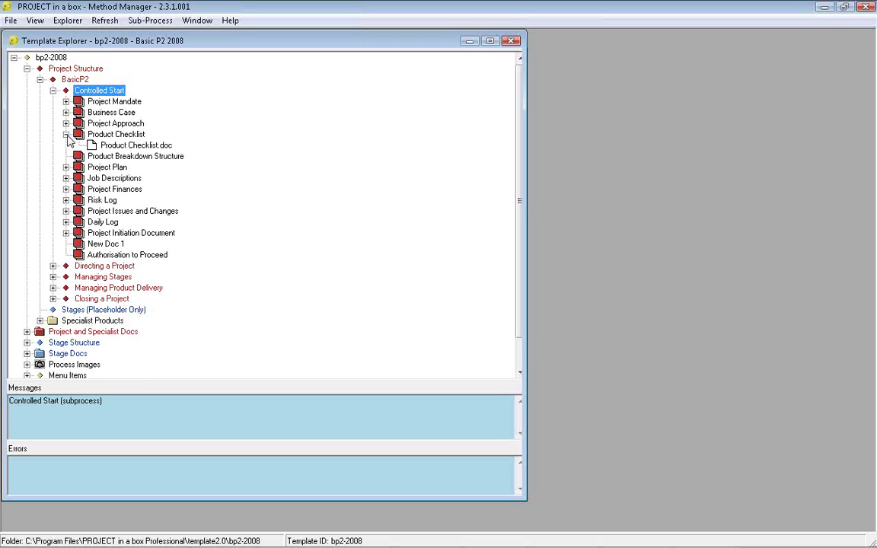
Open Product Checklist.doc in Word and try editing its page header
double_click(131, 145)
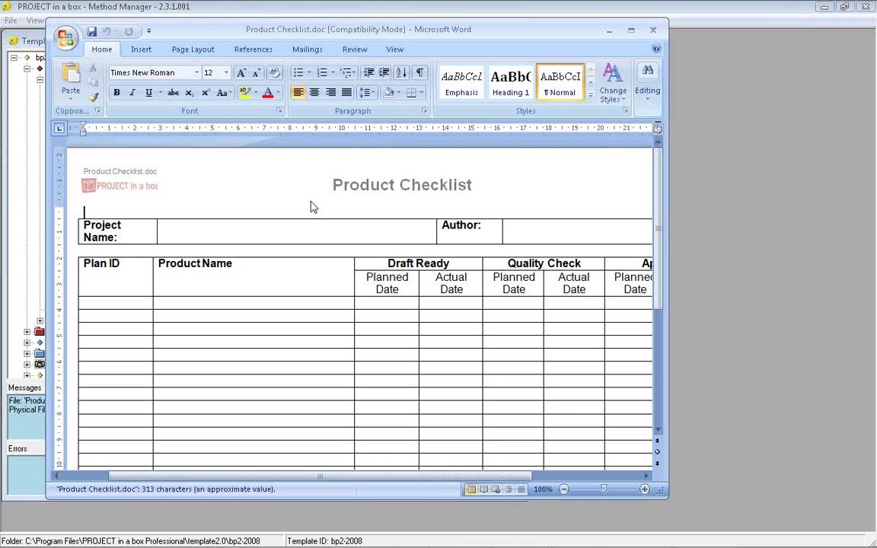
double_click(137, 192)
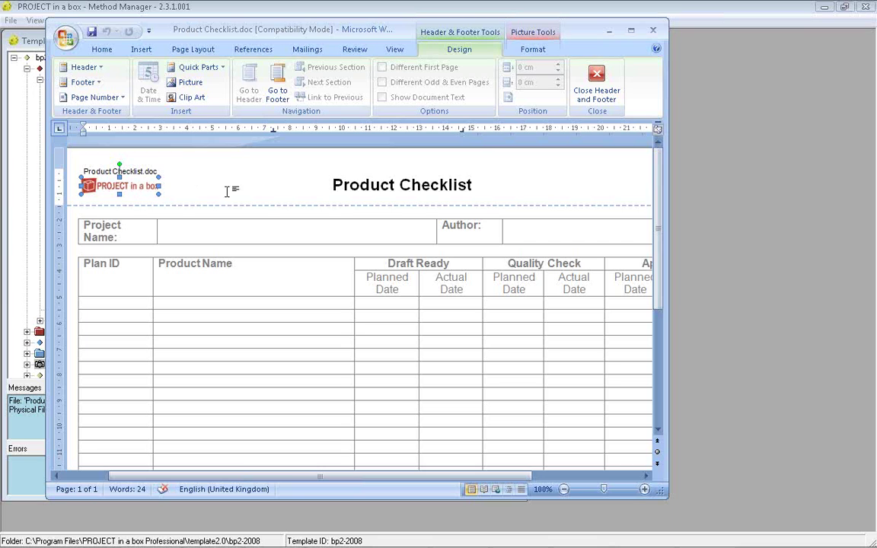
left_click(596, 84)
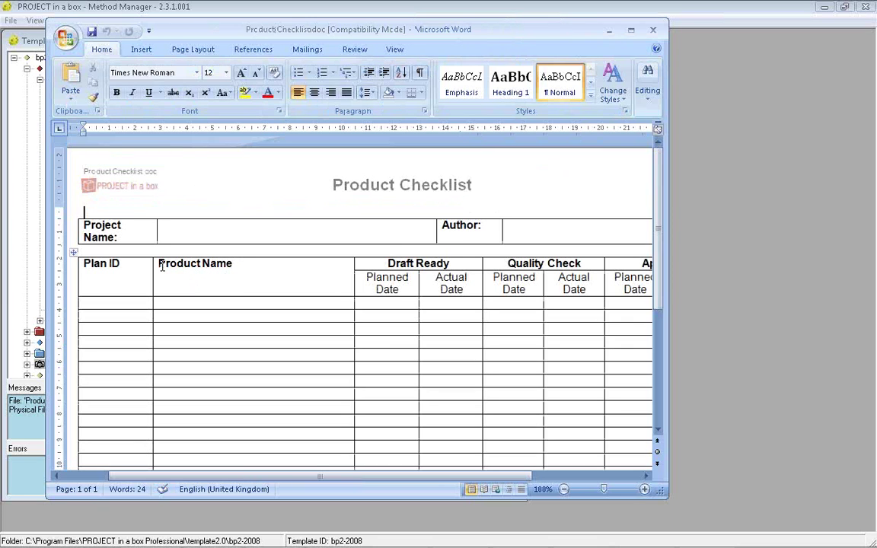
Change the Plan ID heading to 'Plan ref'
double_click(111, 263)
type("ref")
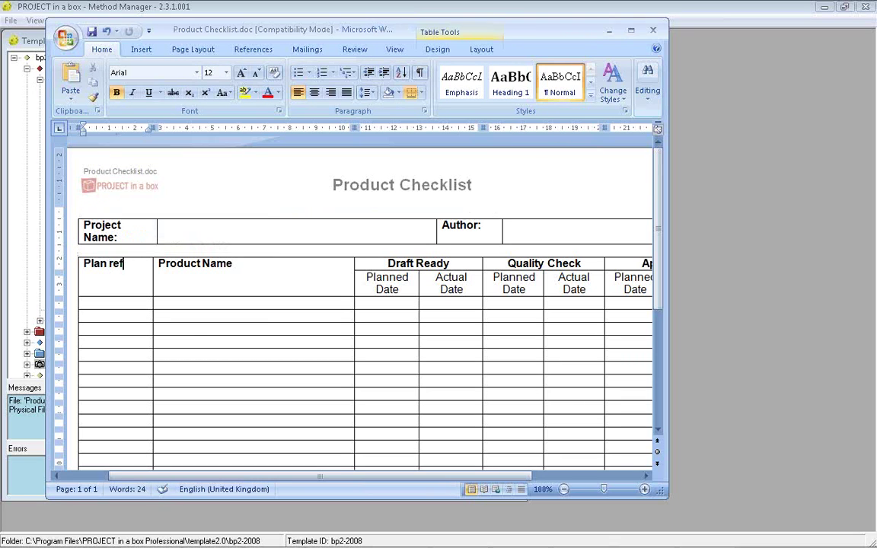
left_click(361, 315)
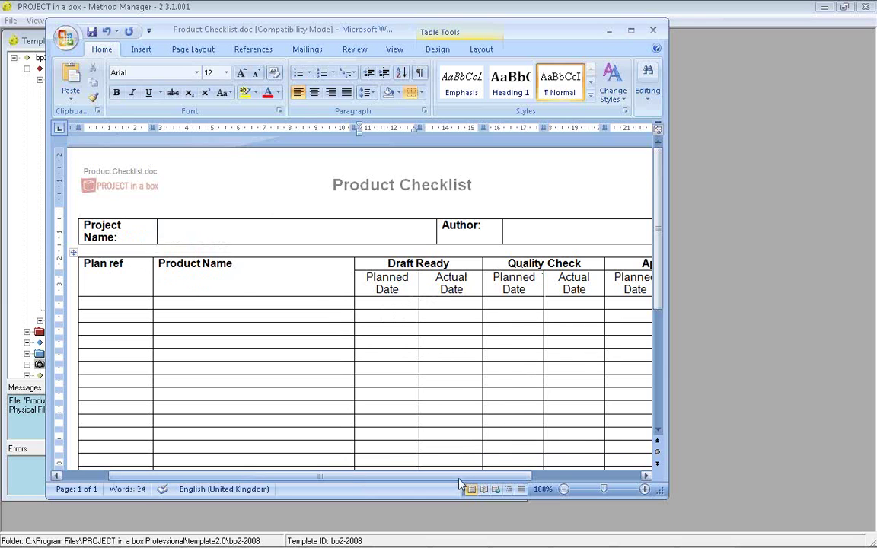
left_click_drag(466, 477, 398, 476)
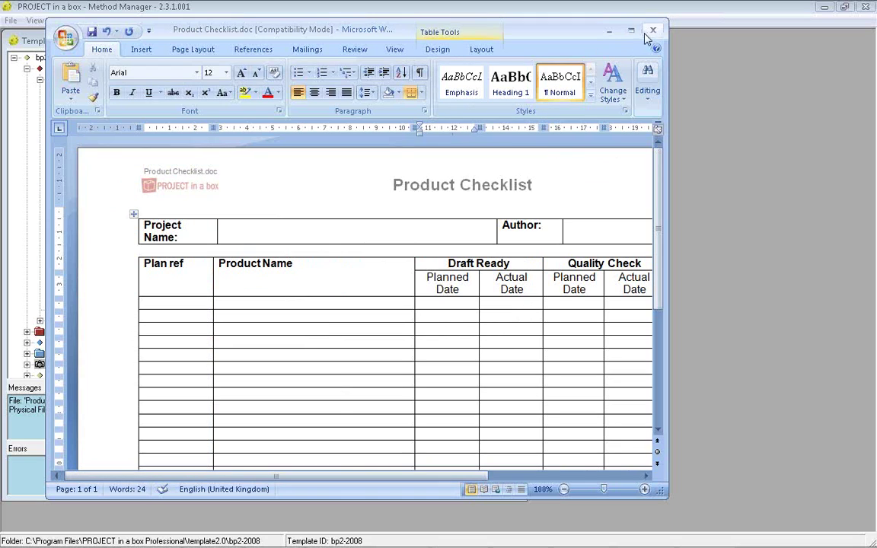
Restore the heading to 'Plan ID' and close the document without saving
left_click(186, 263)
key("BackSpace")
key("BackSpace")
key("BackSpace")
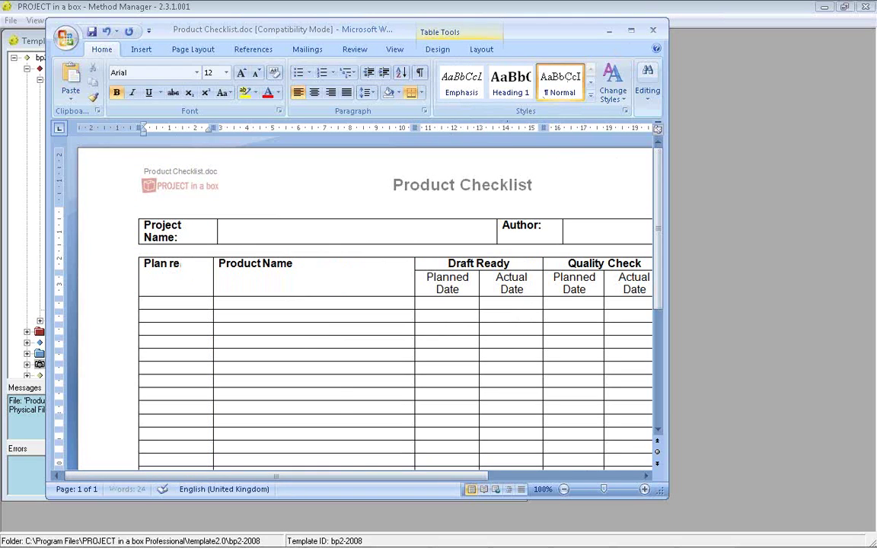
type("ID")
key("alt+F4")
left_click(446, 312)
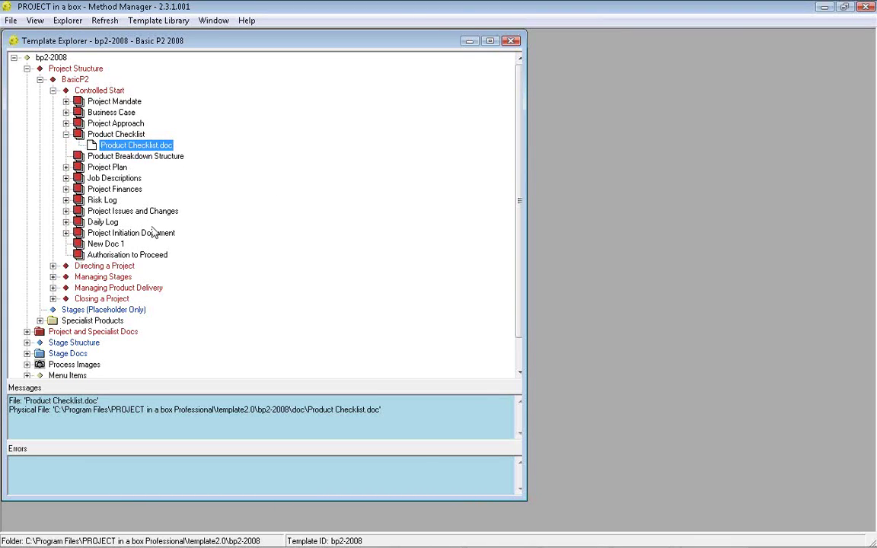
Check Project Mandate.doc's file actions without removing it, then collapse Controlled Start
left_click(65, 101)
left_click(115, 113)
right_click(114, 114)
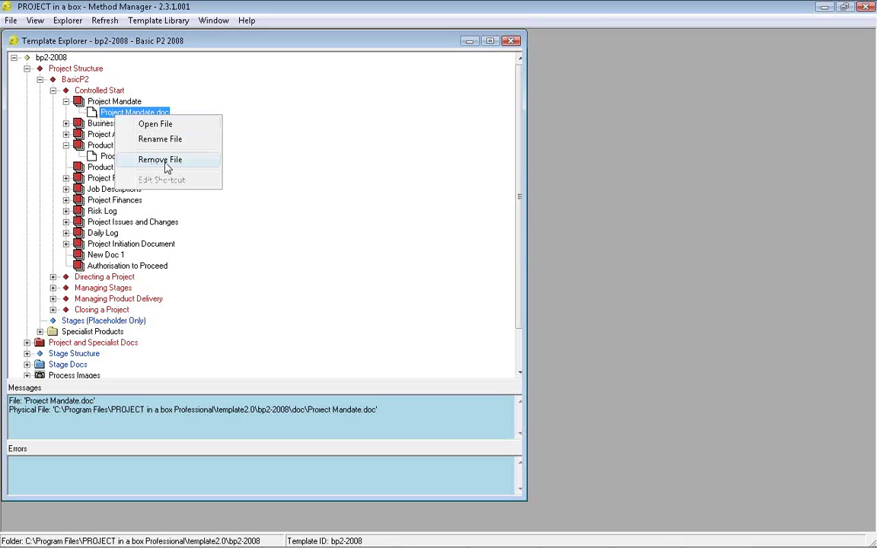
left_click(268, 115)
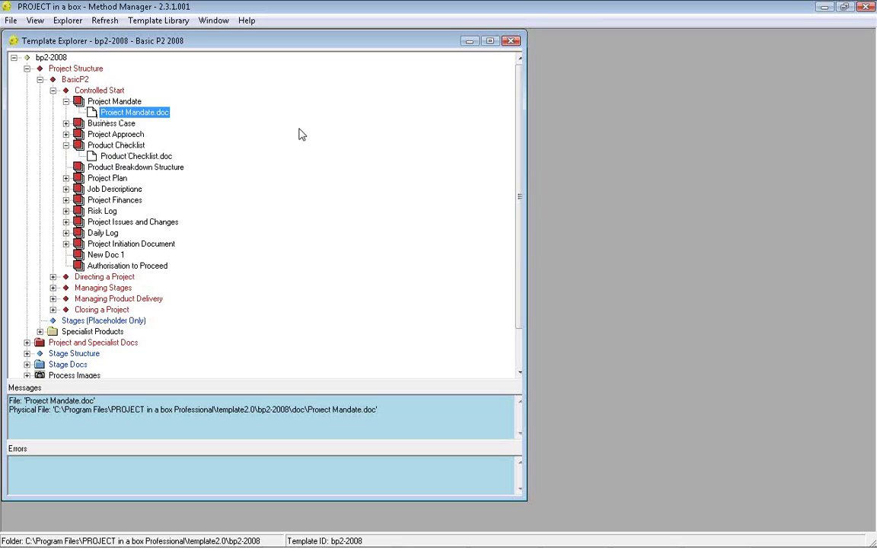
left_click(54, 91)
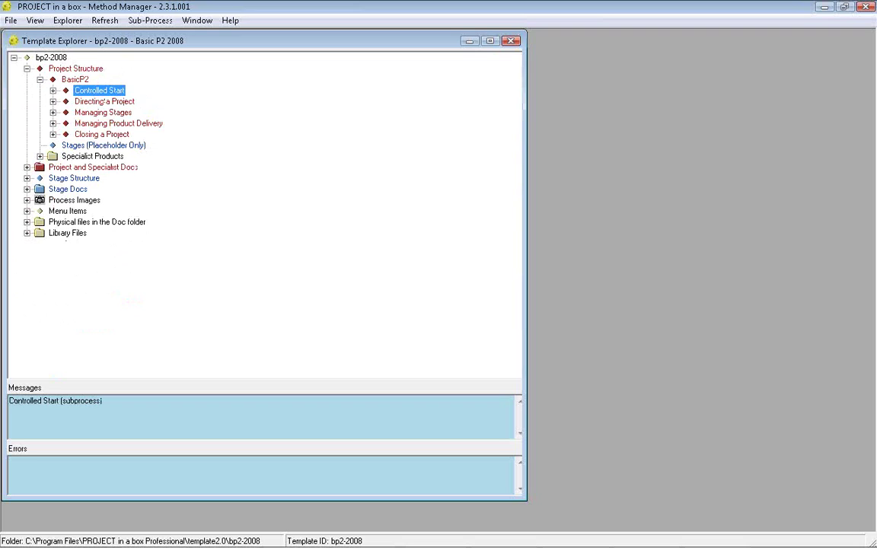
Review Directing a Project's documents under Stage Structure, collapse Stage Structure, and expand Process Images
left_click(27, 178)
left_click(39, 189)
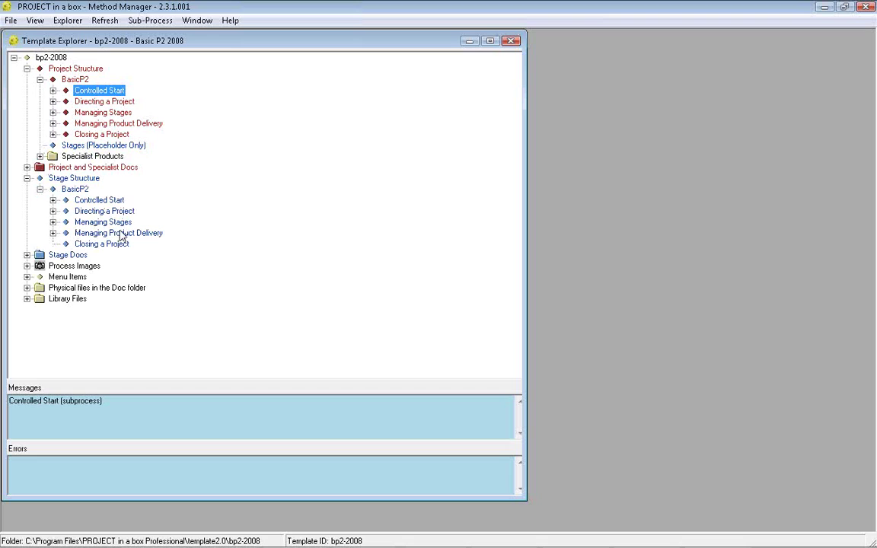
left_click(53, 200)
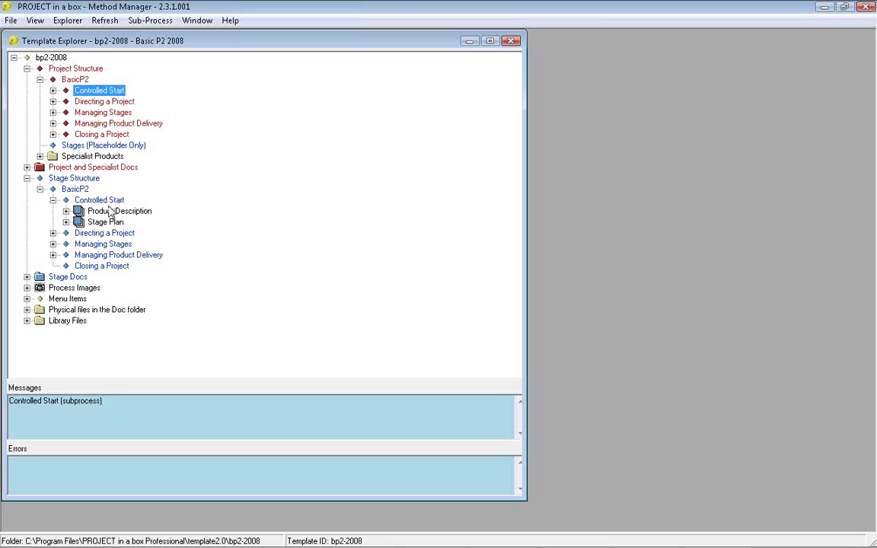
left_click(52, 233)
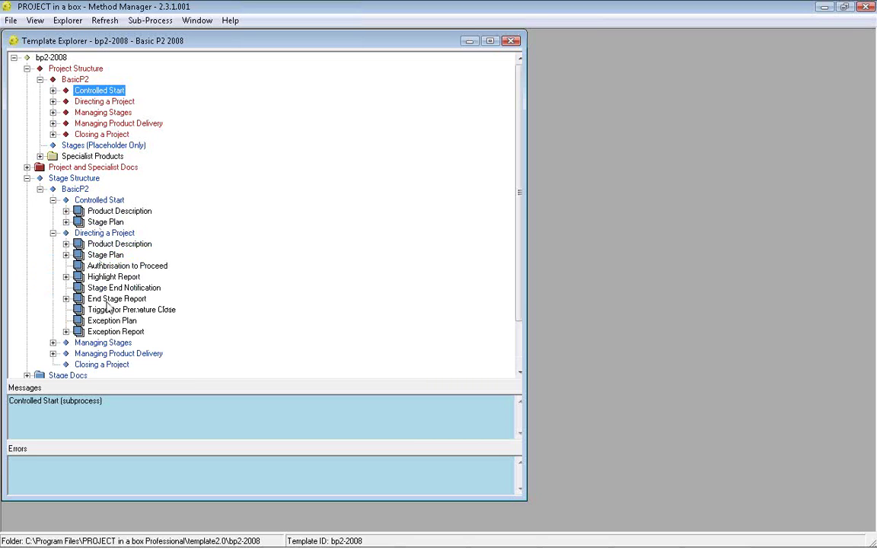
scroll(216, 255, "down", 2)
left_click(52, 178)
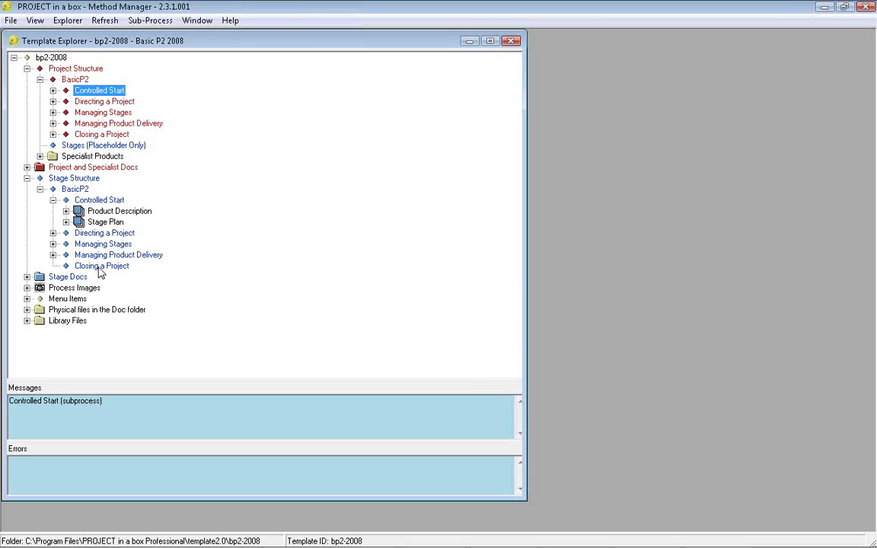
left_click(26, 178)
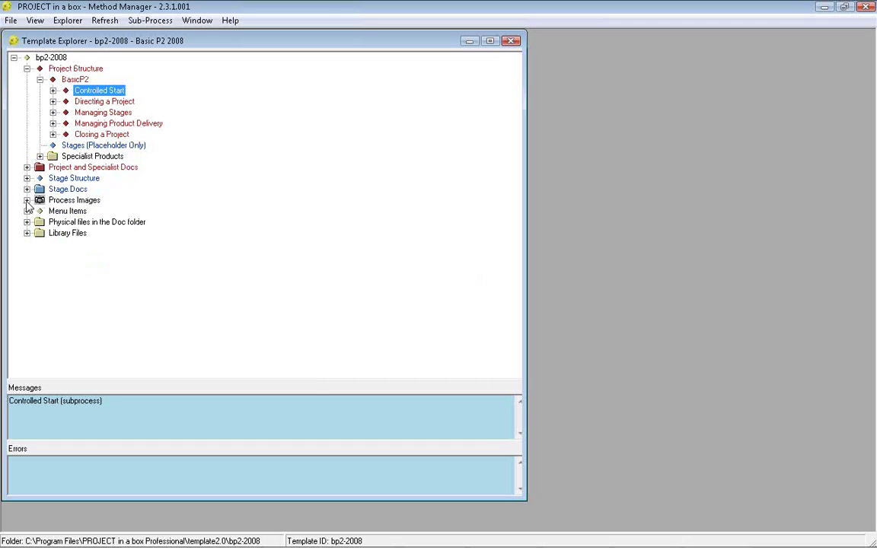
left_click(27, 200)
Open the bp2.jpg Basic P2 Overview image and select its Directing a Project click area
left_click(103, 211)
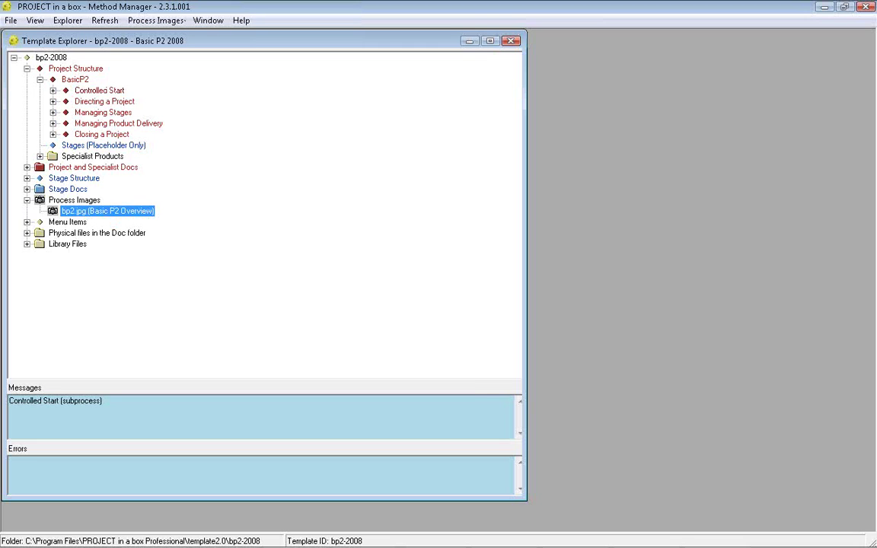
double_click(103, 211)
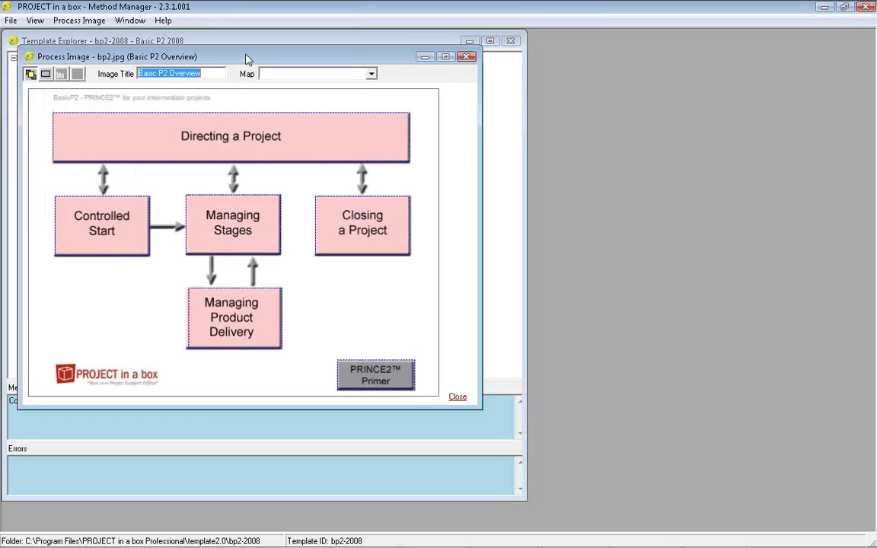
left_click(69, 114)
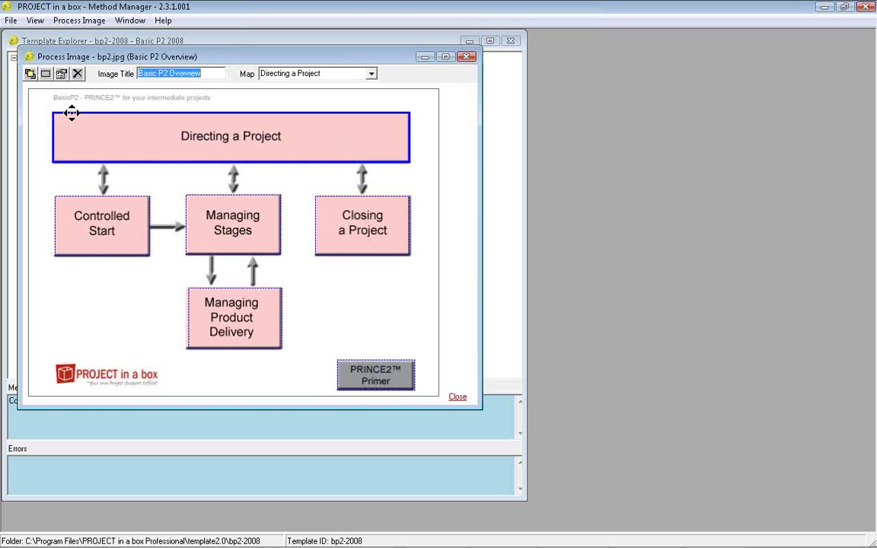
mouse_move(71, 113)
left_mouse_down()
mouse_move(97, 90)
mouse_move(100, 121)
mouse_move(71, 114)
left_mouse_up()
left_click(107, 97)
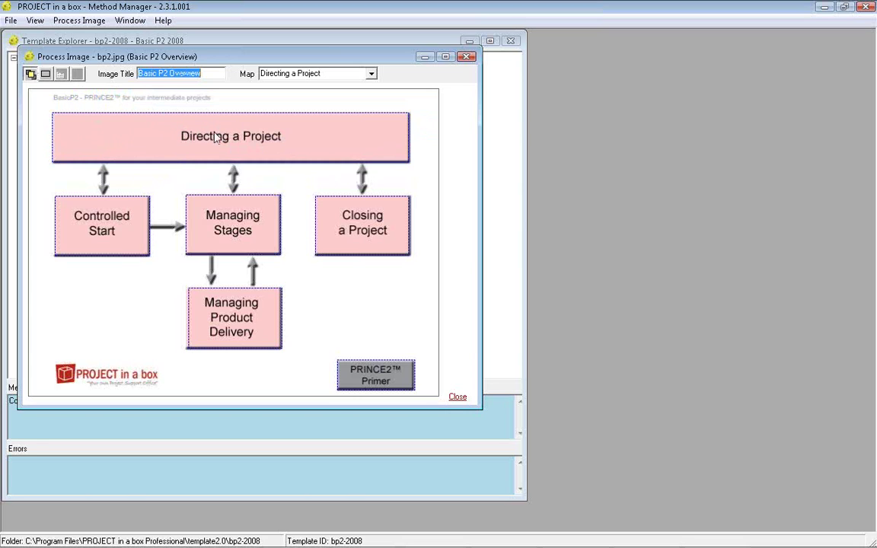
left_click(201, 134)
Inspect the Directing a Project map's action types, keeping explore, and close its properties unchanged
double_click(202, 128)
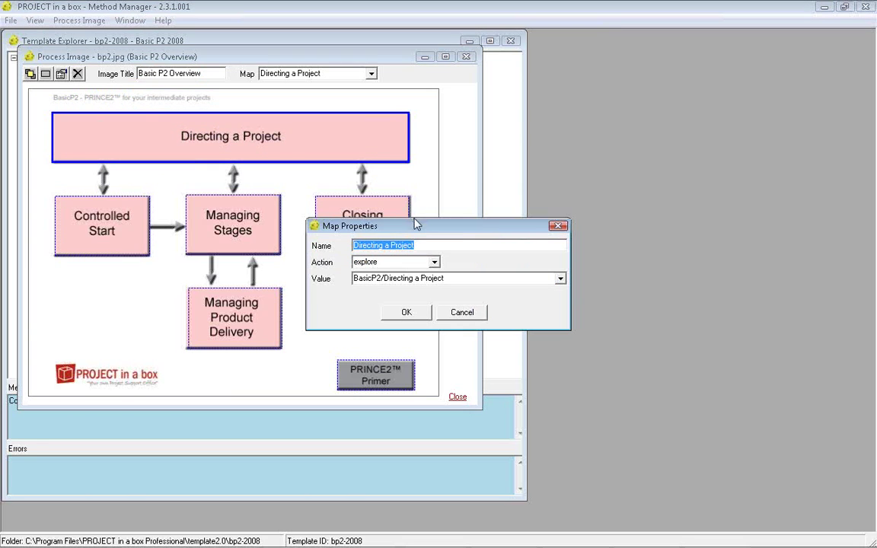
left_click_drag(421, 226, 415, 169)
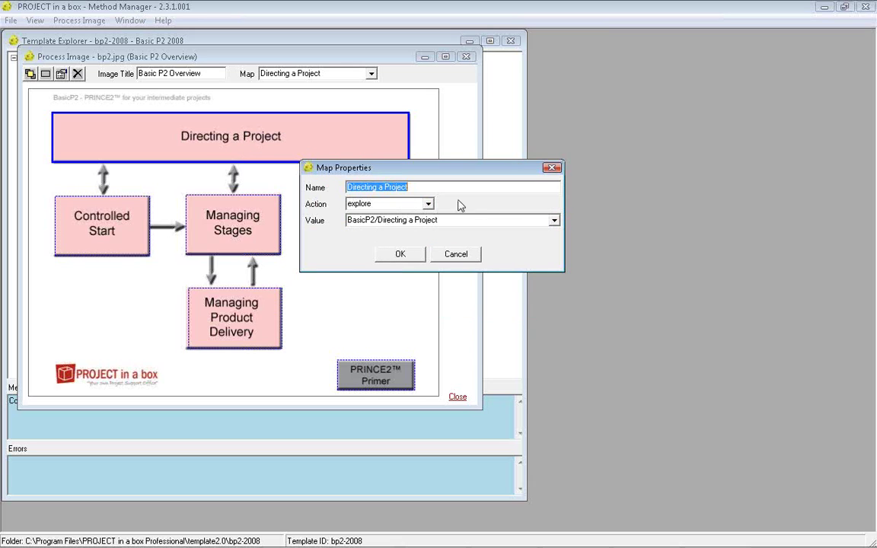
left_click(428, 204)
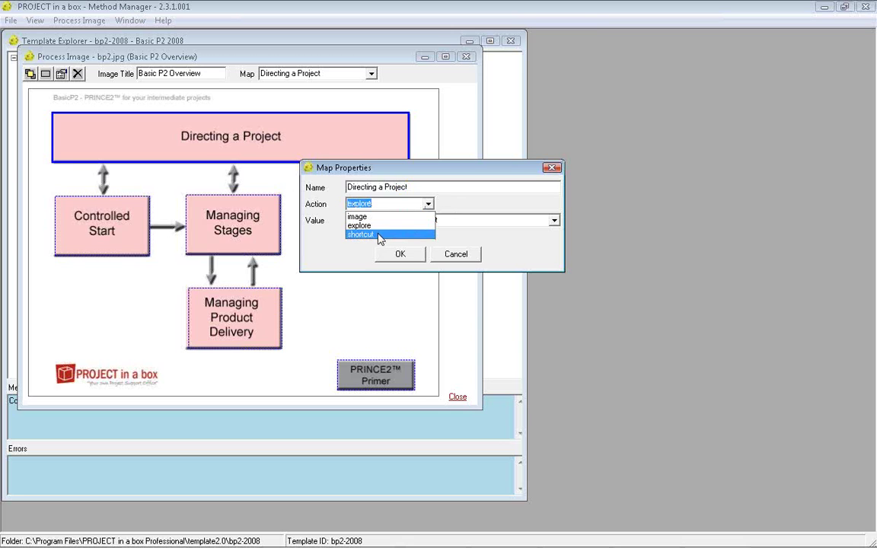
left_click(446, 268)
left_click(457, 254)
Review the PRINCE2 Primer click area's properties and accept them unchanged
left_click(369, 379)
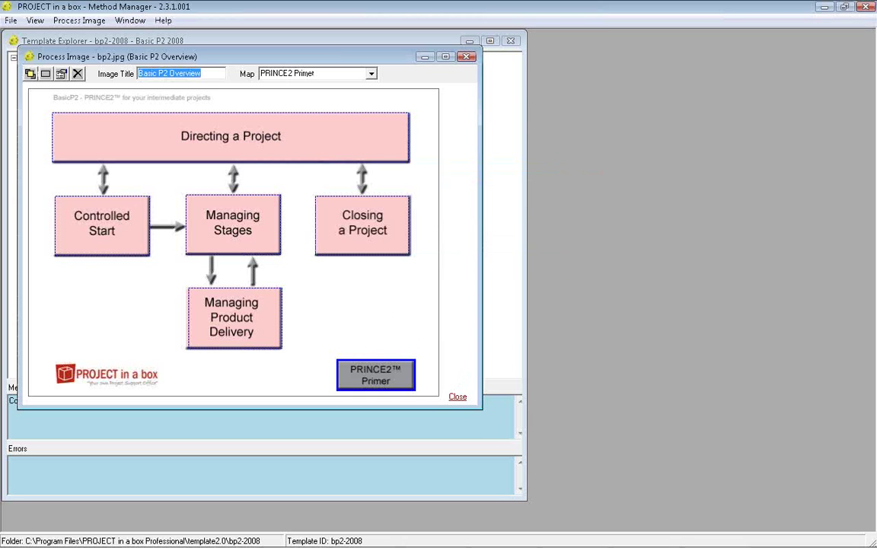
double_click(369, 378)
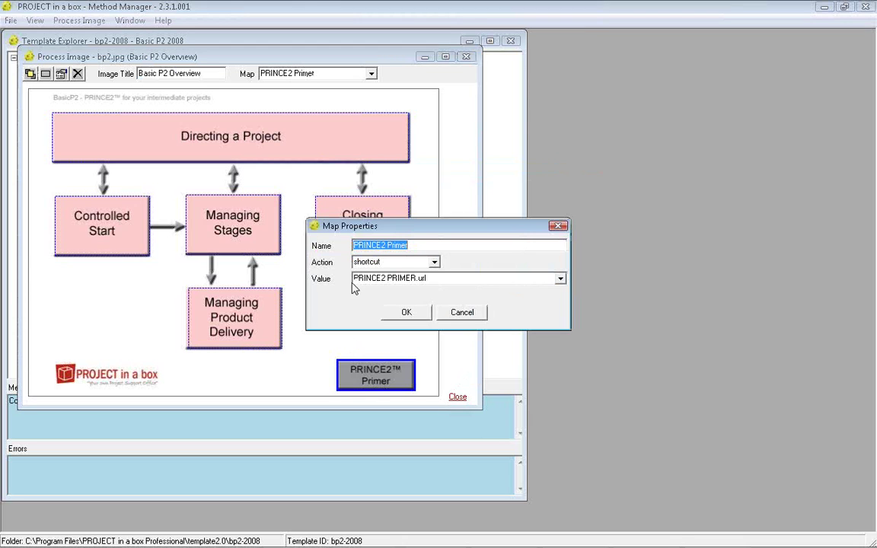
left_click(417, 312)
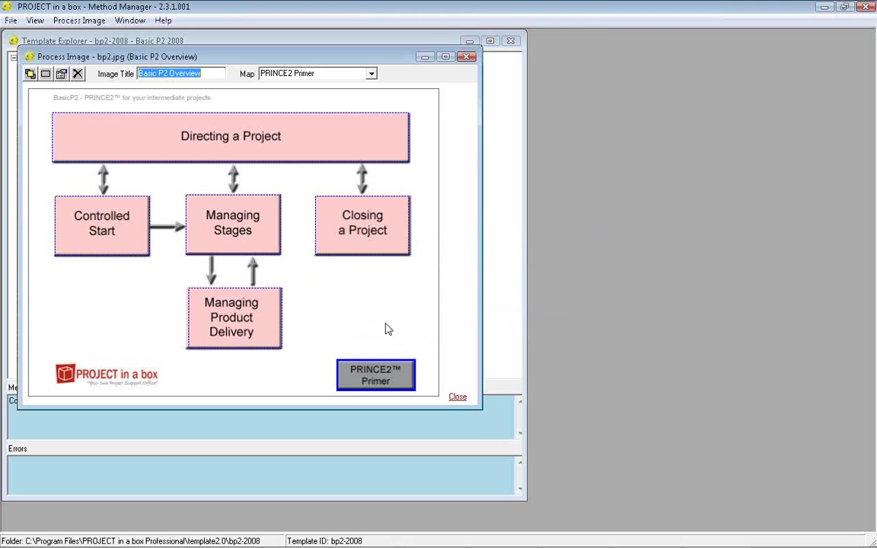
left_click(46, 75)
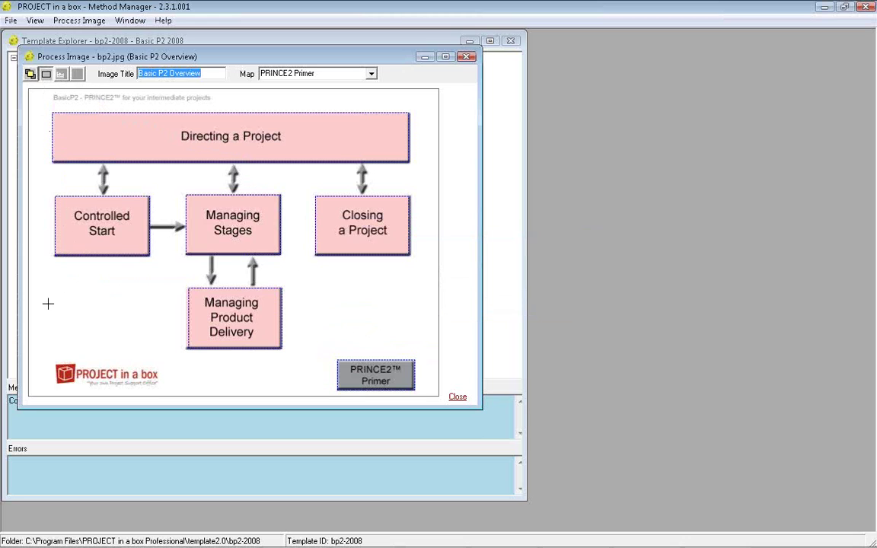
left_click_drag(52, 360, 164, 392)
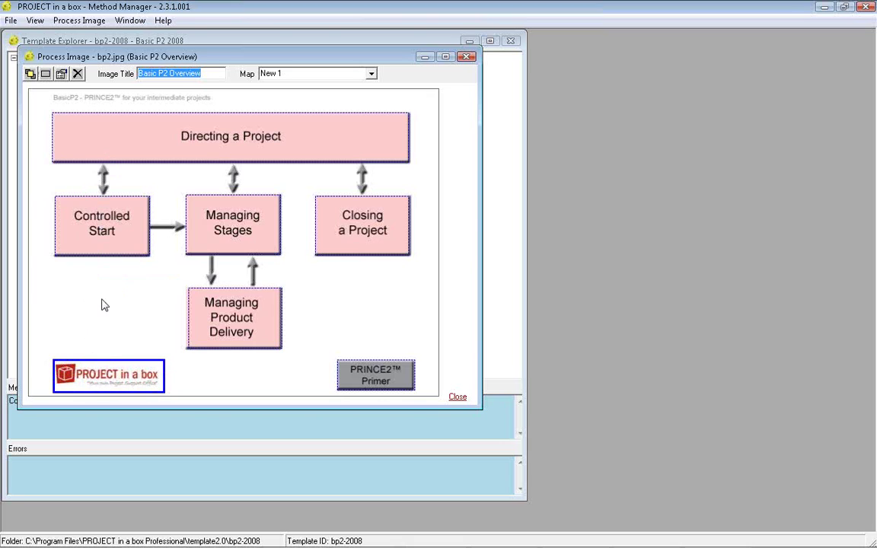
double_click(106, 374)
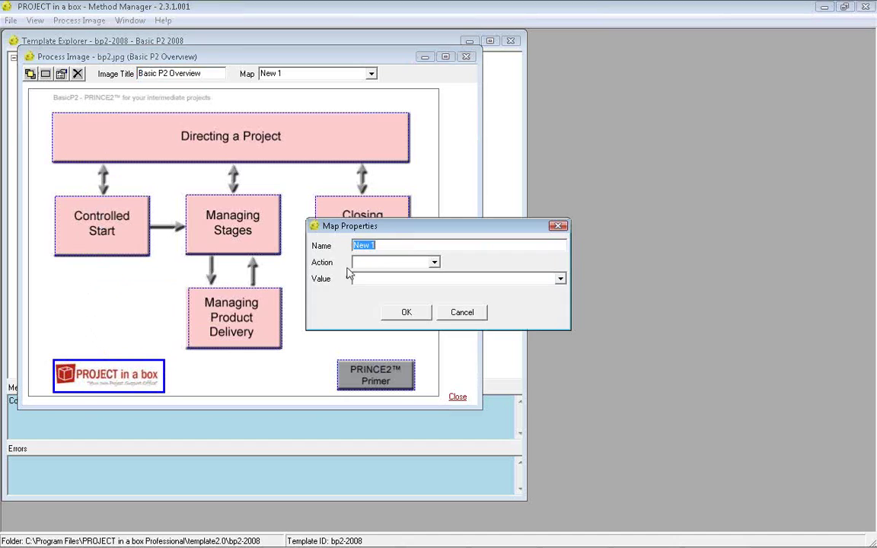
left_click(435, 263)
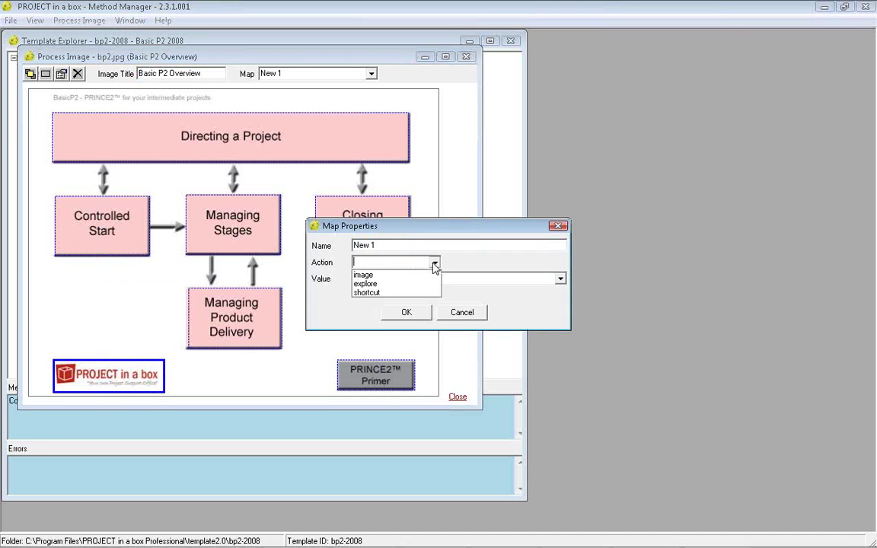
left_click(365, 283)
left_click(561, 279)
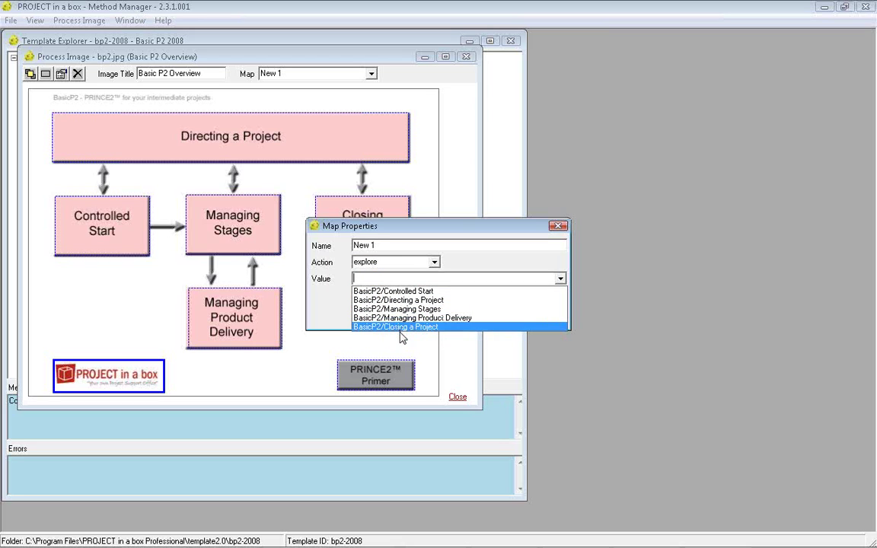
left_click(326, 313)
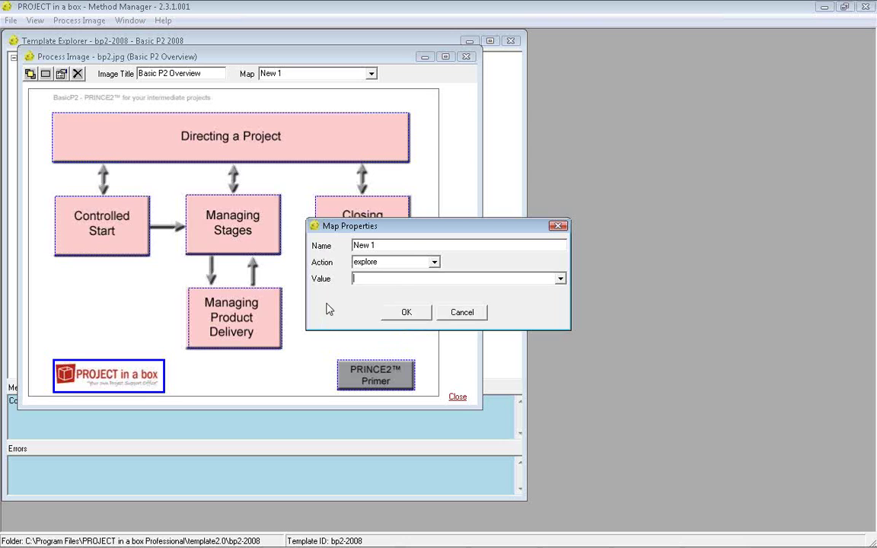
left_click(461, 313)
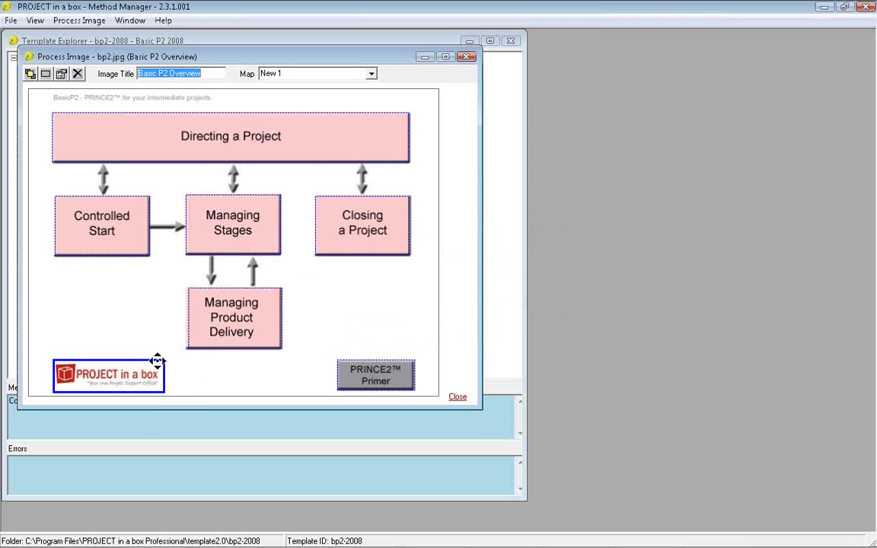
left_click(77, 74)
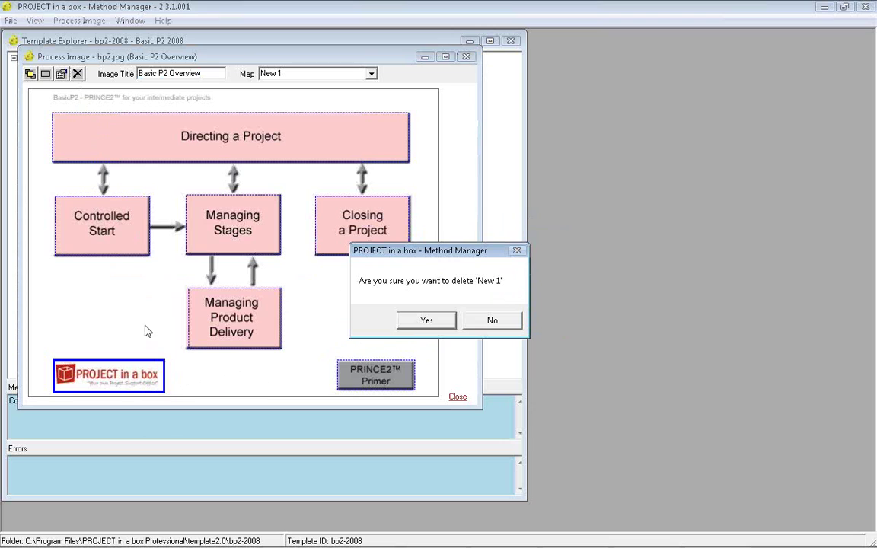
left_click(426, 320)
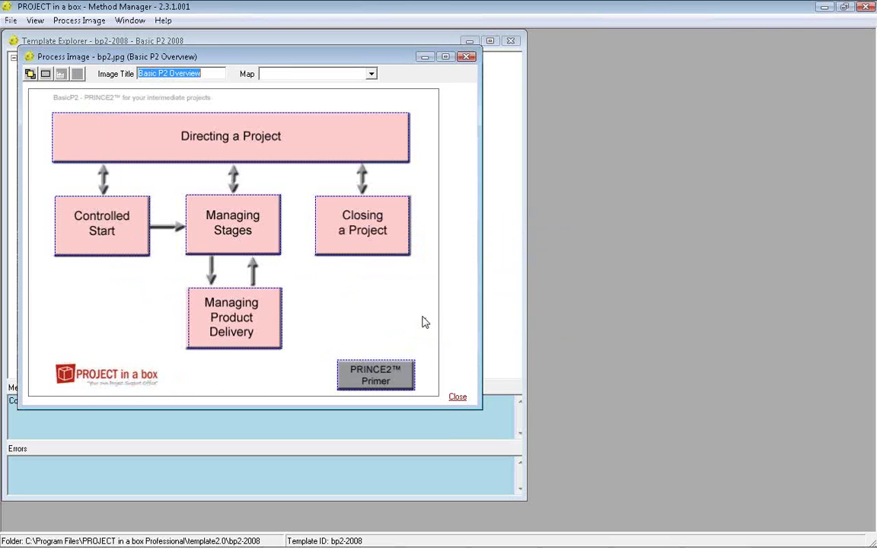